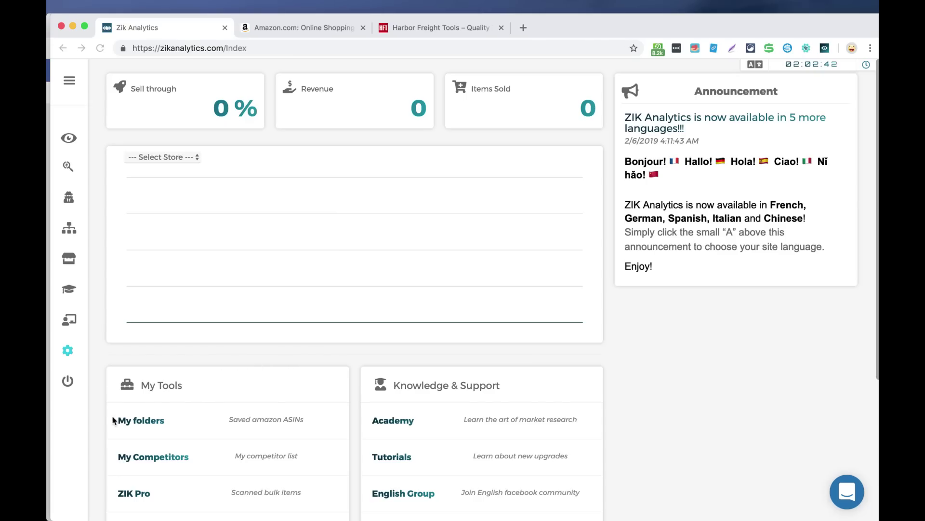
Step: Look over the dashboard, including the sales statistics, store chart, My Tools, and Knowledge & Support sections
mouse_move(575, 22)
mouse_down()
mouse_move(586, 22)
mouse_move(580, 16)
mouse_up()
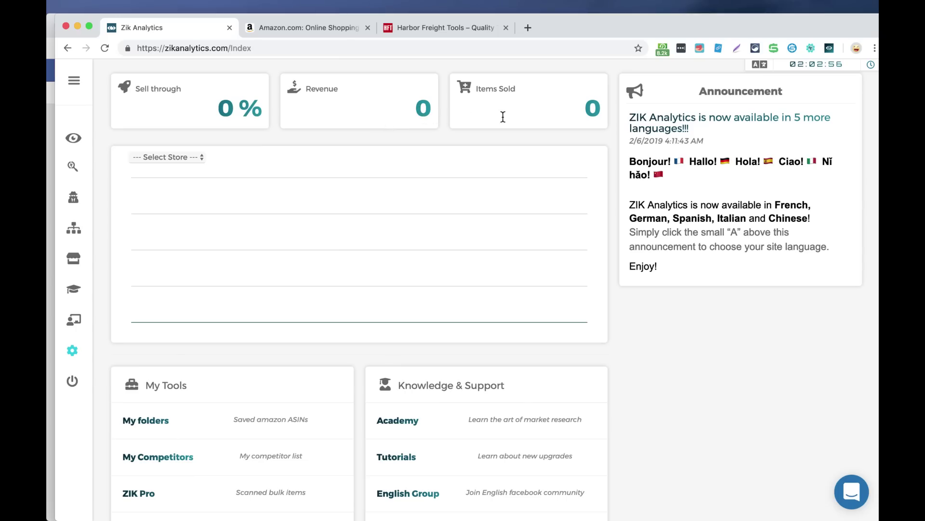
scroll(513, 229, down, 1)
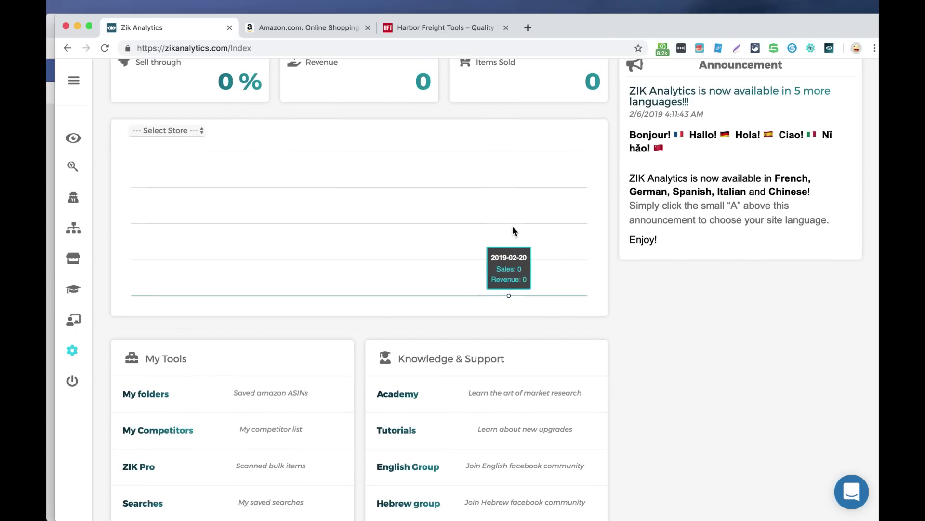
scroll(351, 298, down, 2)
scroll(348, 333, down, 1)
scroll(348, 332, up, 3)
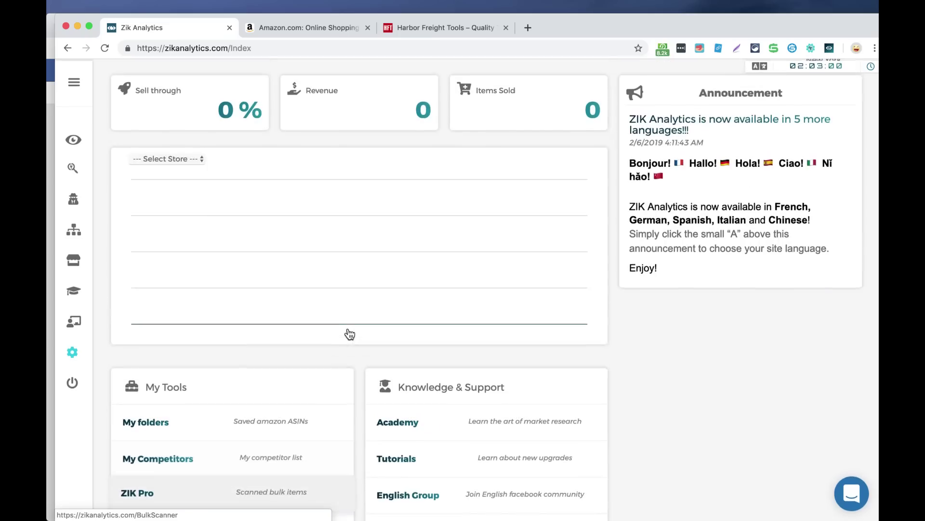
scroll(697, 325, down, 5)
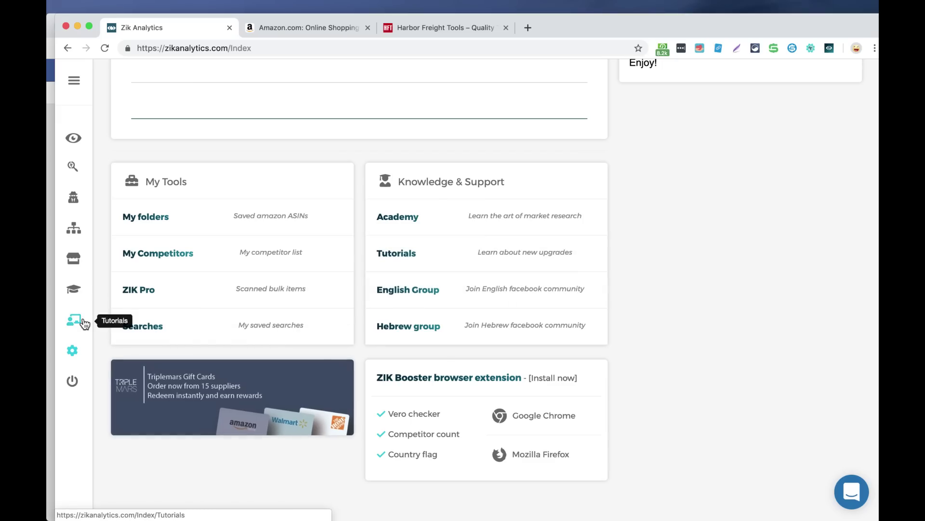
scroll(85, 324, up, 5)
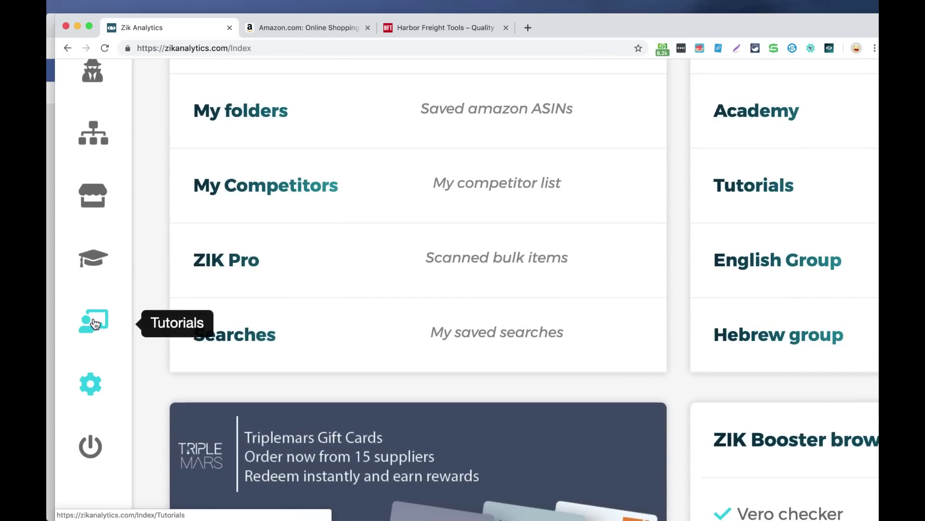
scroll(481, 161, up, 3)
scroll(482, 161, down, 1)
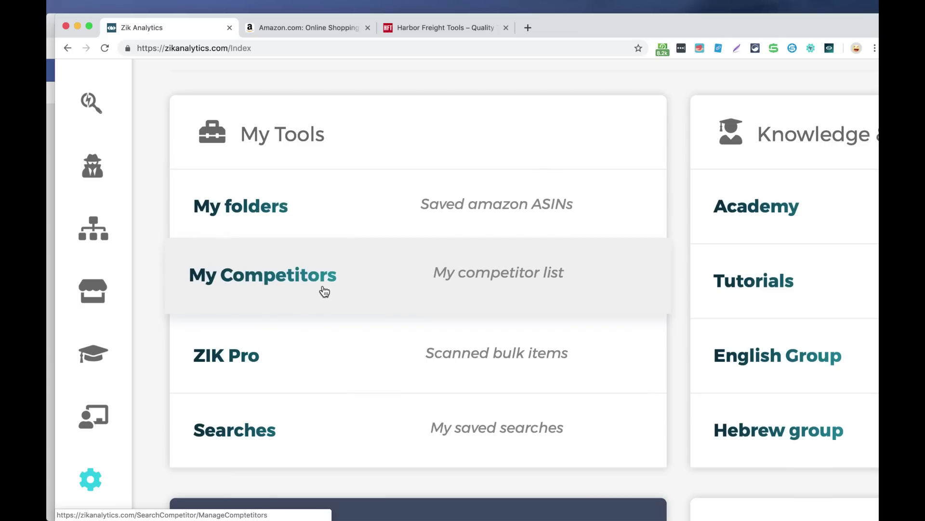
scroll(324, 295, down, 3)
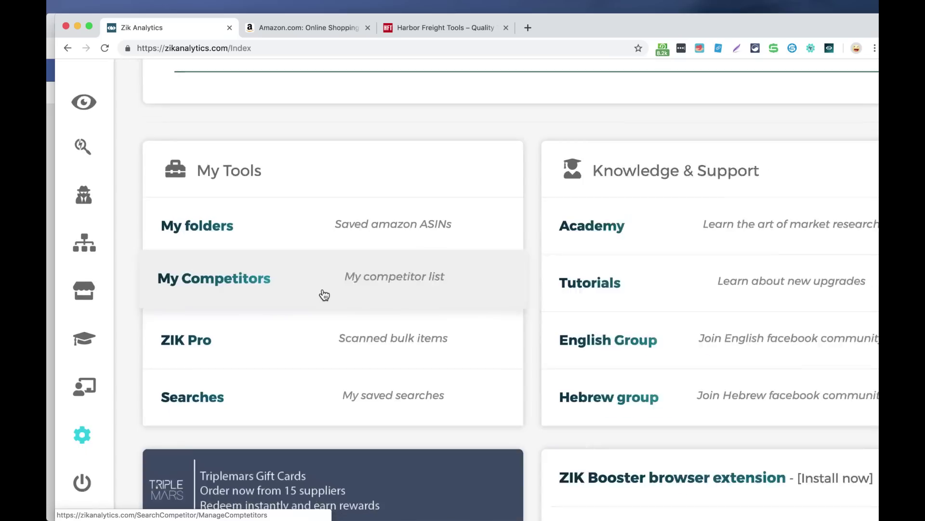
scroll(114, 352, down, 2)
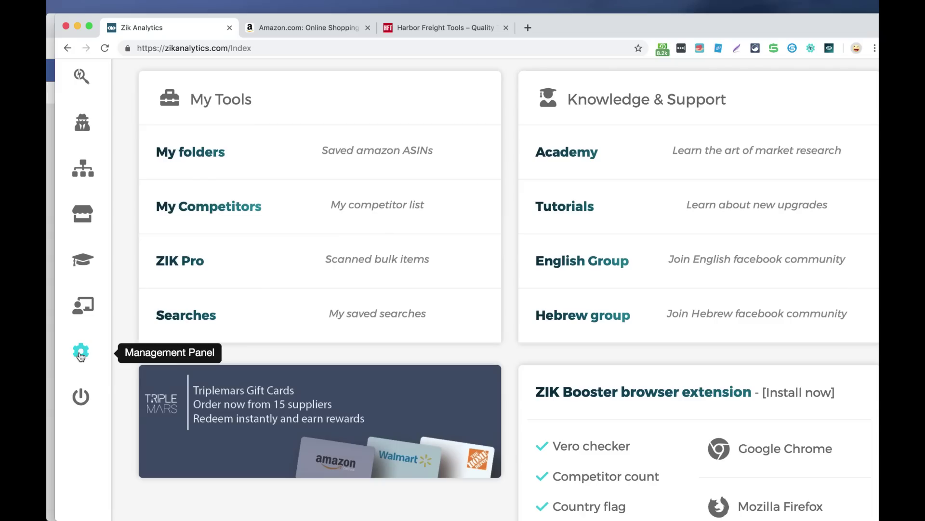
Step: Review the Management Panel options and the ZIK Booster browser extension's features on the dashboard
click(80, 355)
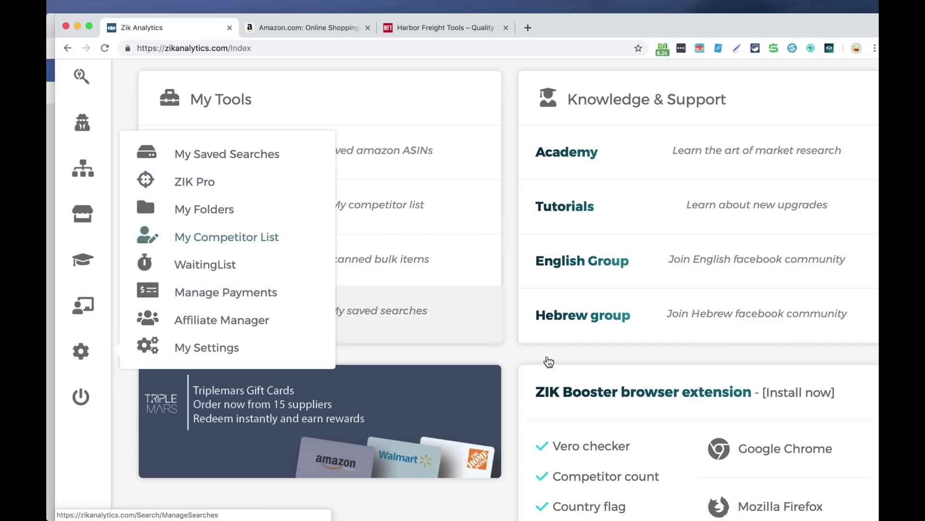
key(super+minus)
key(super+minus)
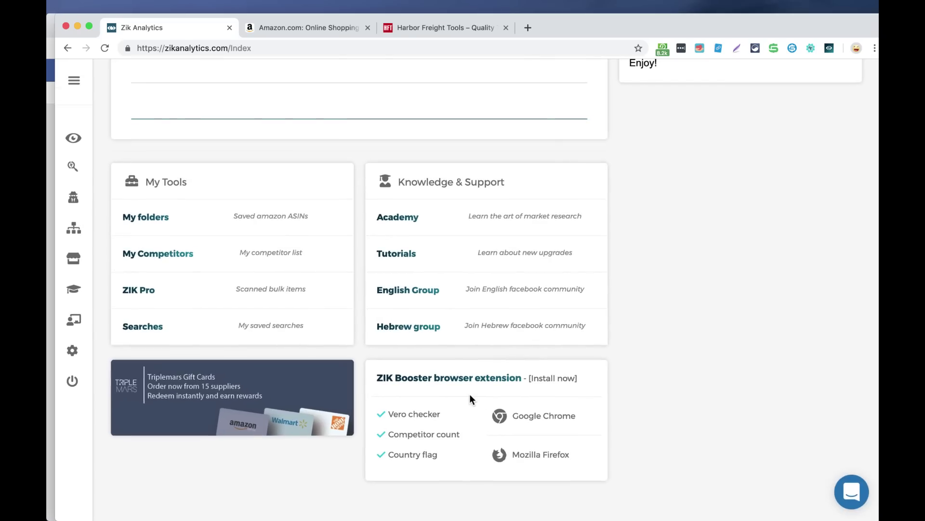
scroll(469, 394, up, 5)
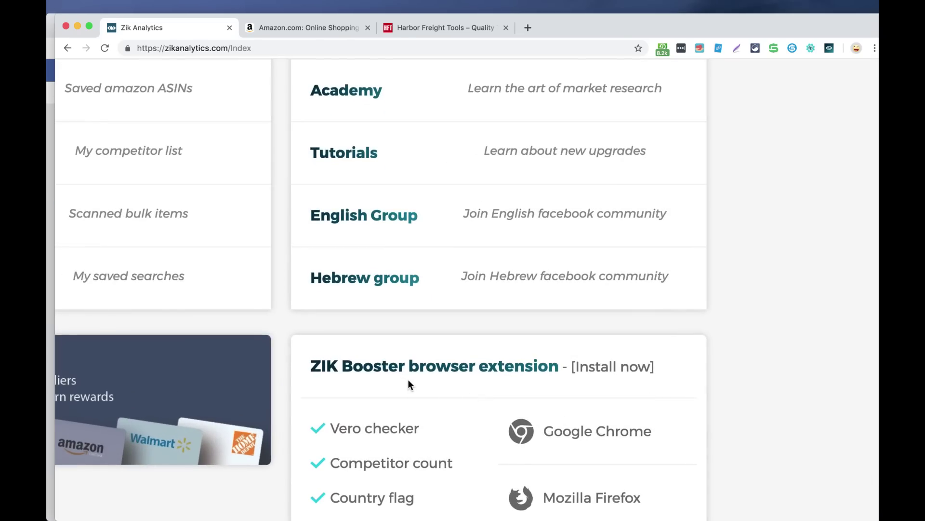
scroll(421, 425, down, 5)
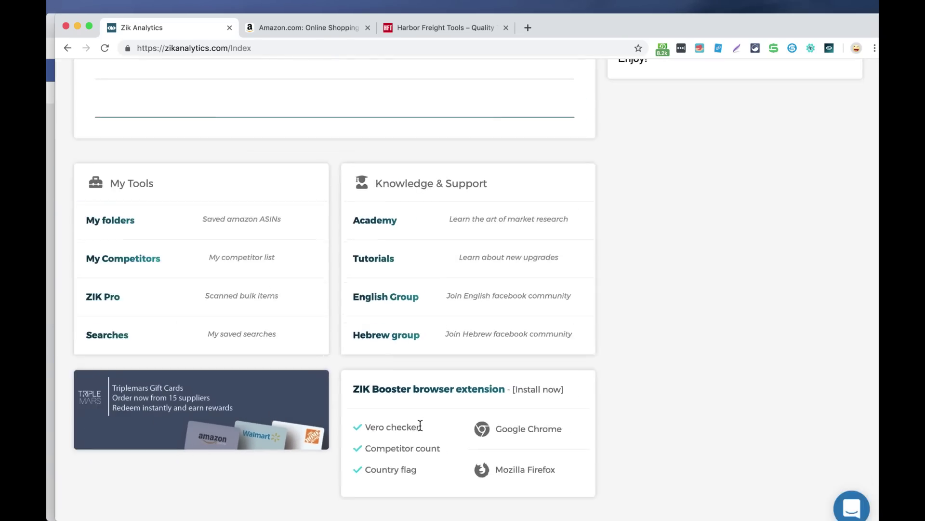
scroll(618, 304, up, 4)
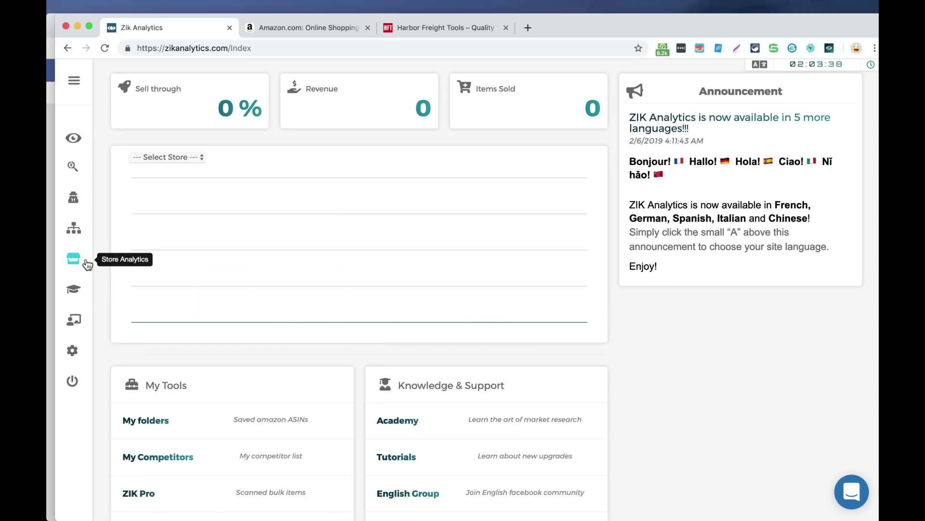
Step: Switch to Amazon and search all departments for "table"
click(299, 29)
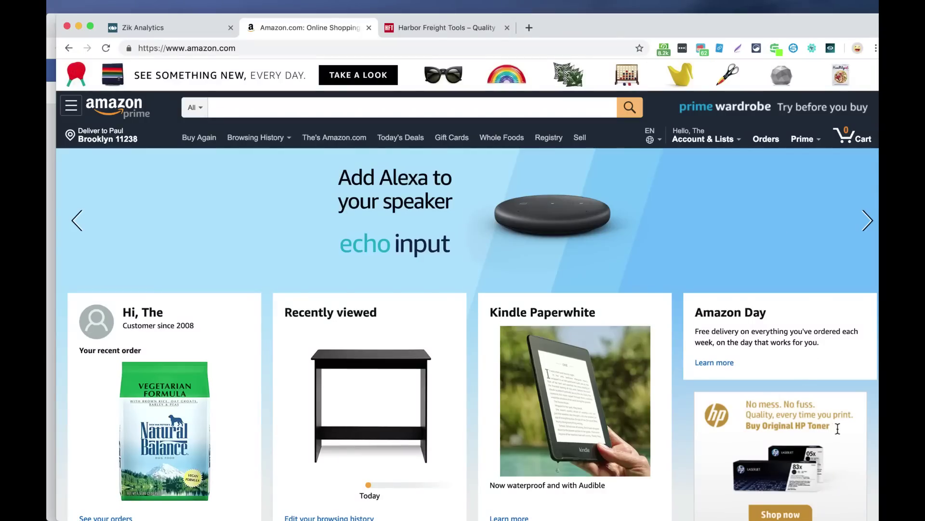
click(319, 107)
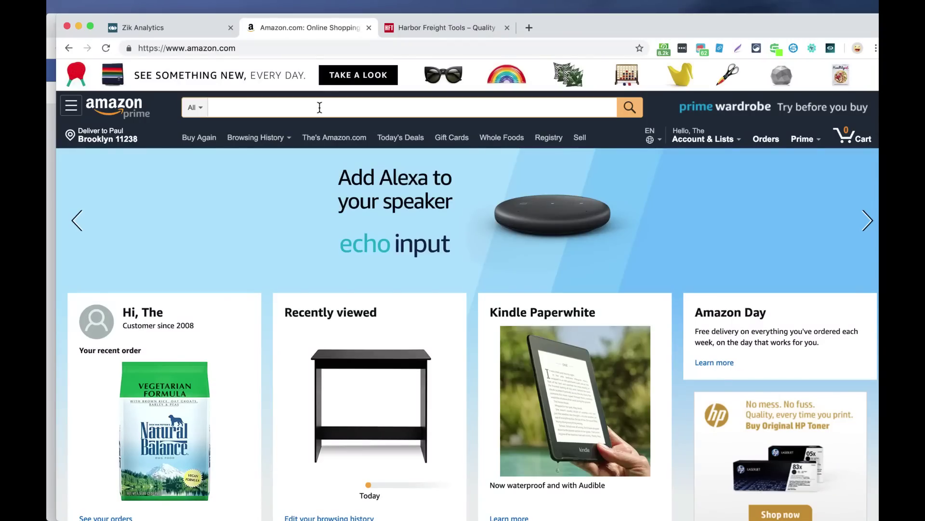
text(table)
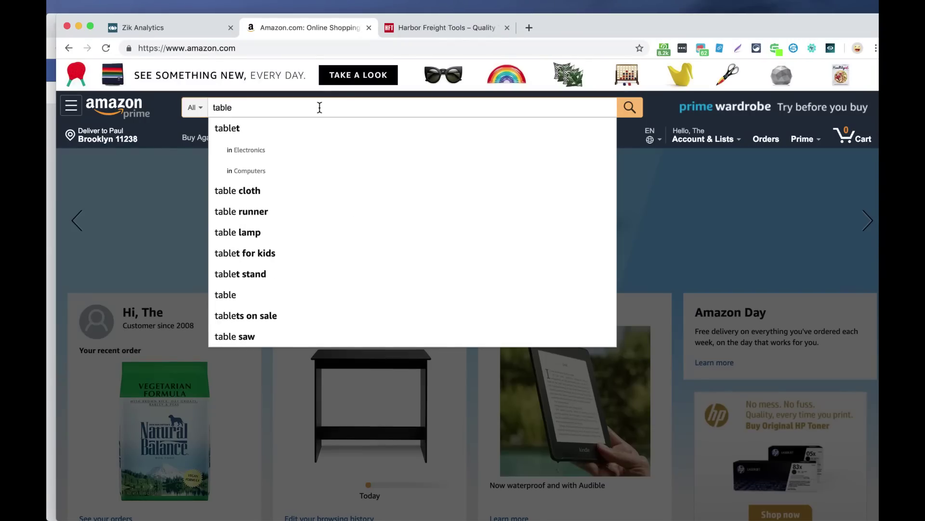
key(Return)
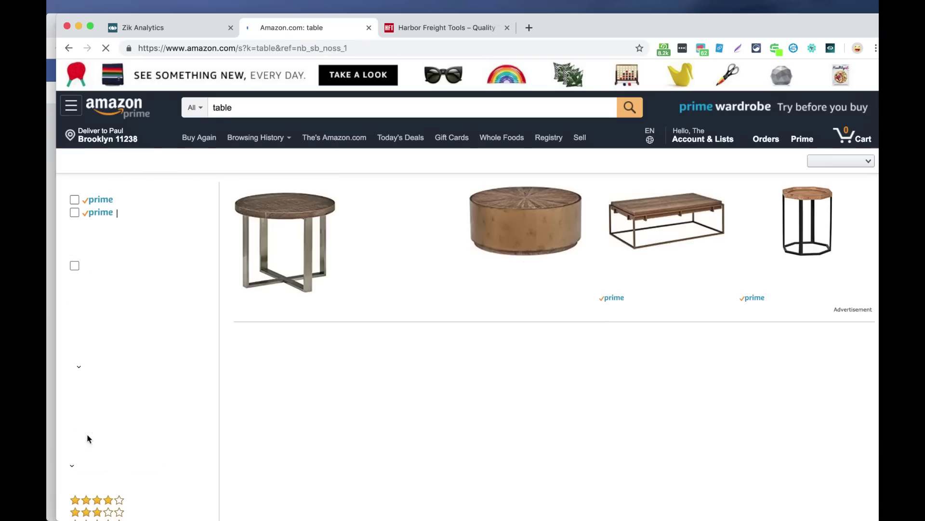
Step: Find the Furinno study table in the Amazon results and copy its title, "Furinno 14035EX Study Table, Espresso"
scroll(651, 273, down, 5)
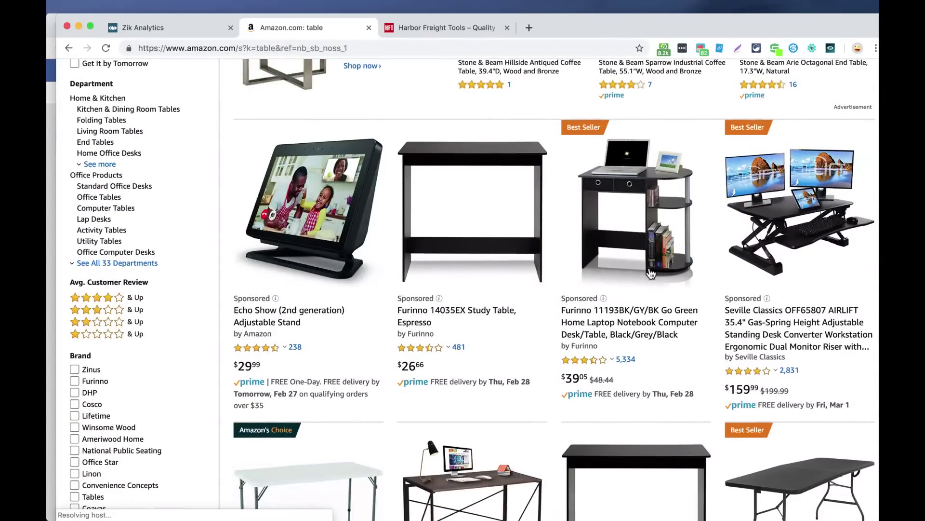
scroll(651, 274, down, 6)
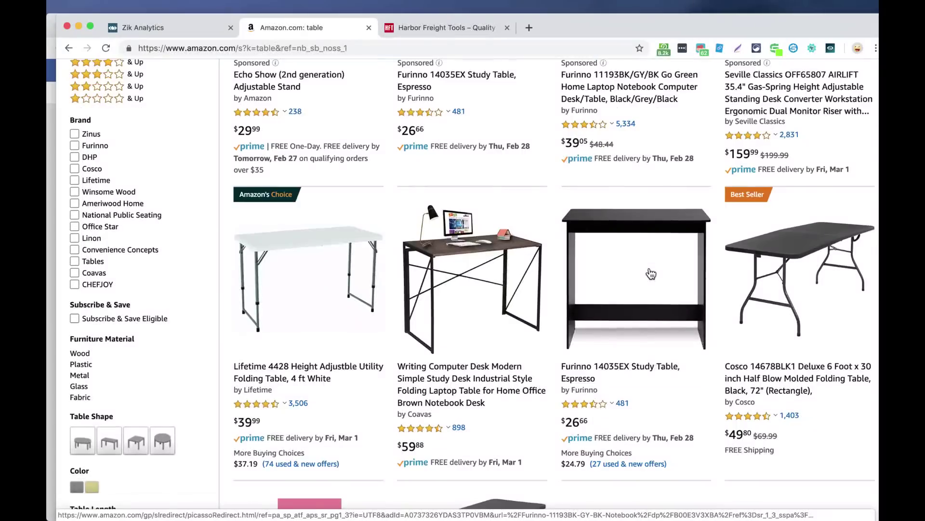
drag(702, 8, 687, 19)
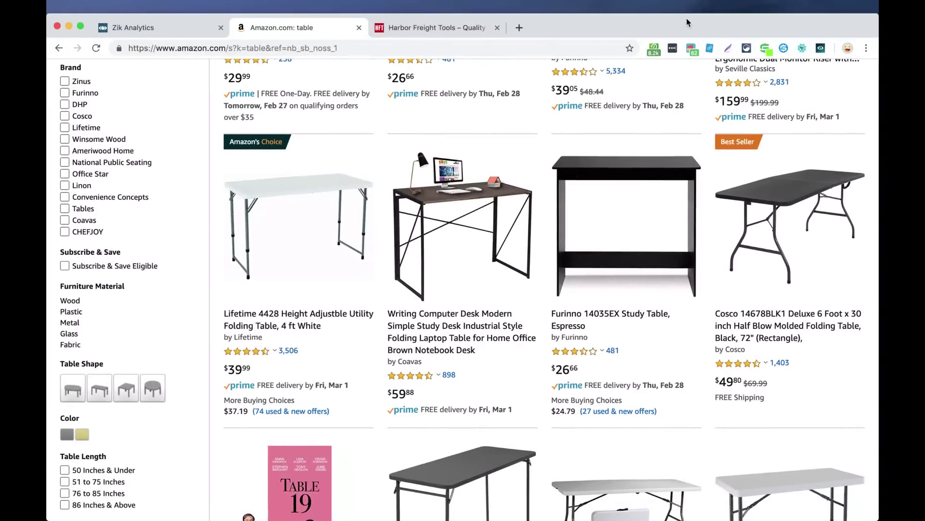
scroll(559, 242, up, 1)
scroll(569, 254, down, 2)
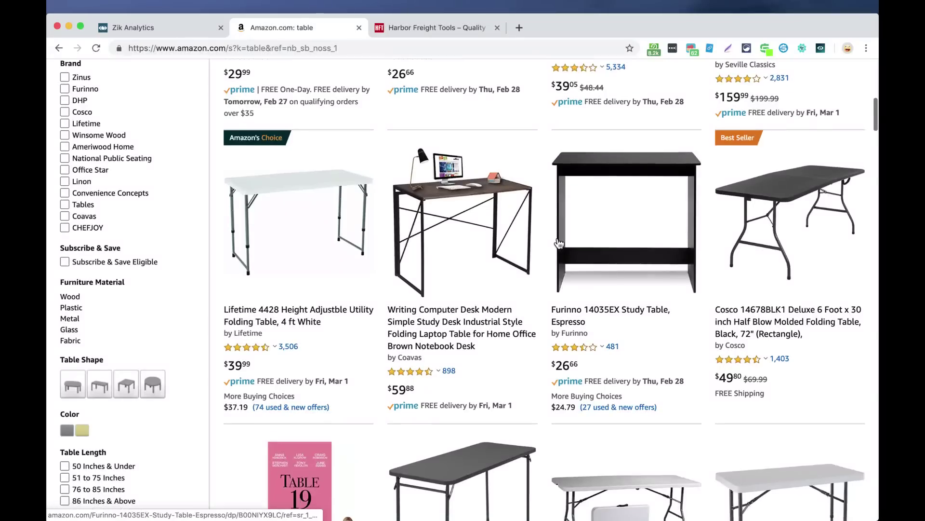
drag(589, 284, 553, 273)
key(super+c)
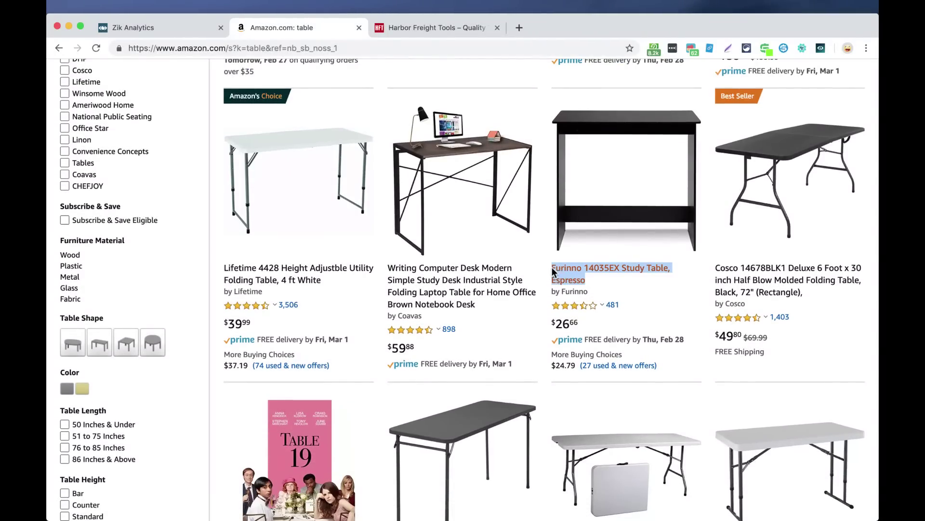
Step: Switch to Zik Analytics, open Product Research, and enter the copied title "Furinno 14035EX Study Table, Espresso" as the search phrase
click(144, 35)
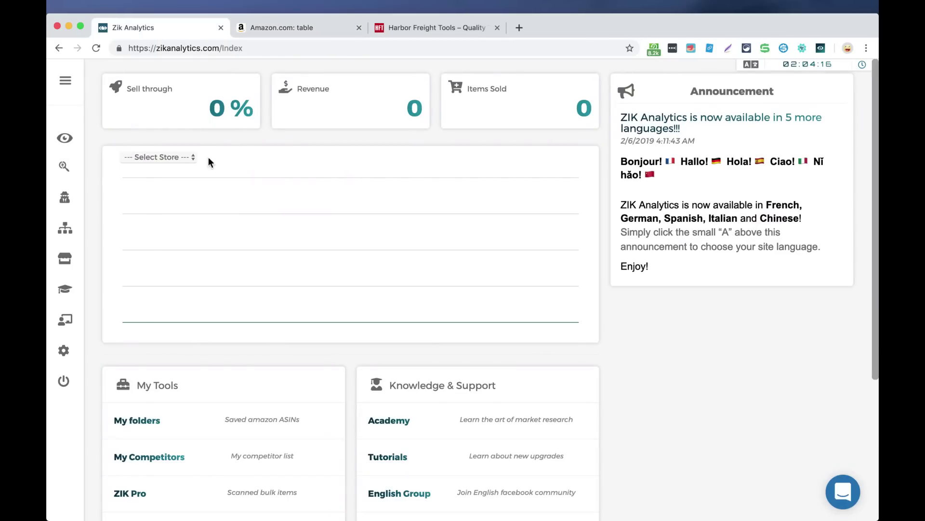
click(65, 168)
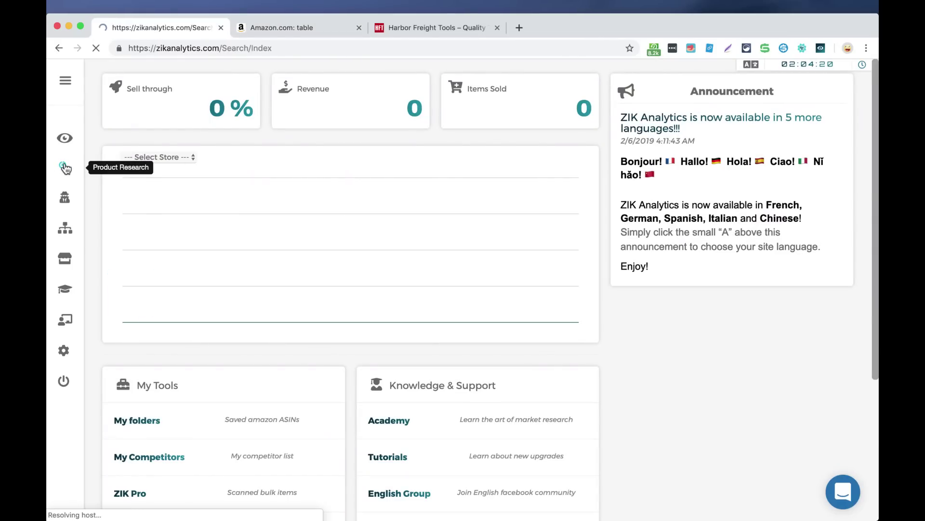
click(186, 93)
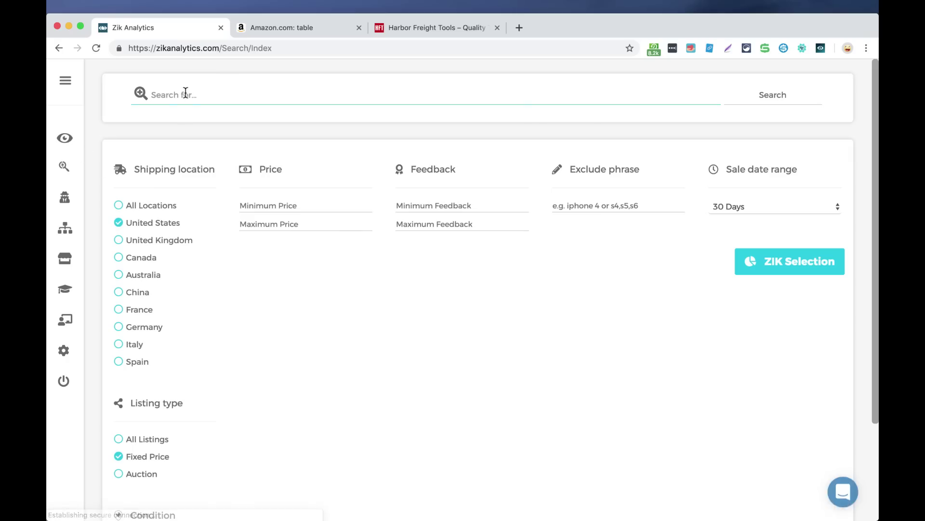
key(super+v)
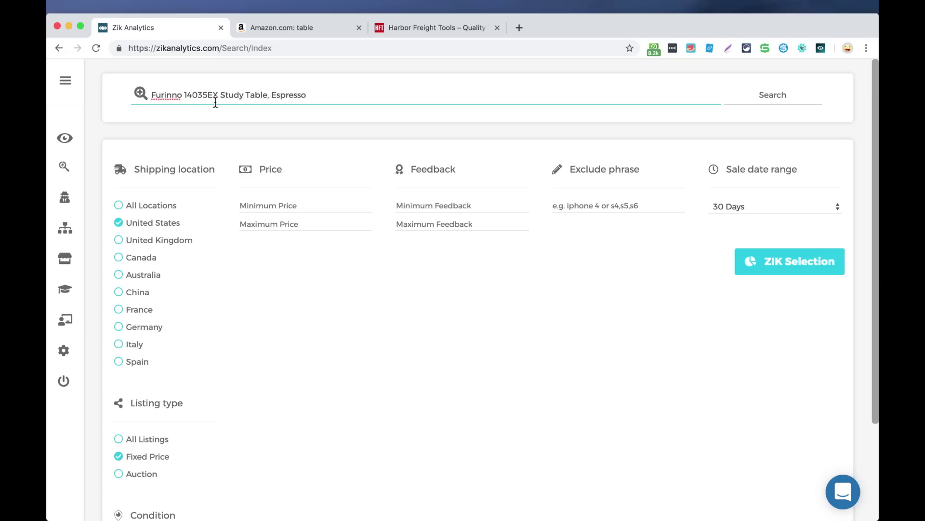
Step: Limit the seller feedback to a minimum of 30 and a maximum of 10000
click(417, 207)
text(30)
click(426, 226)
text(10000)
click(478, 263)
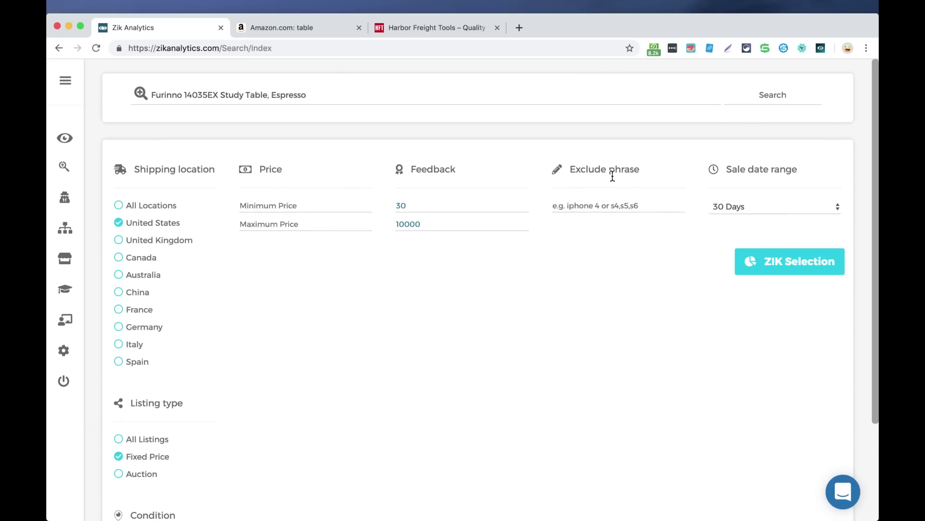
Step: Run the product search and look through the matching eBay listings and their prices
click(774, 96)
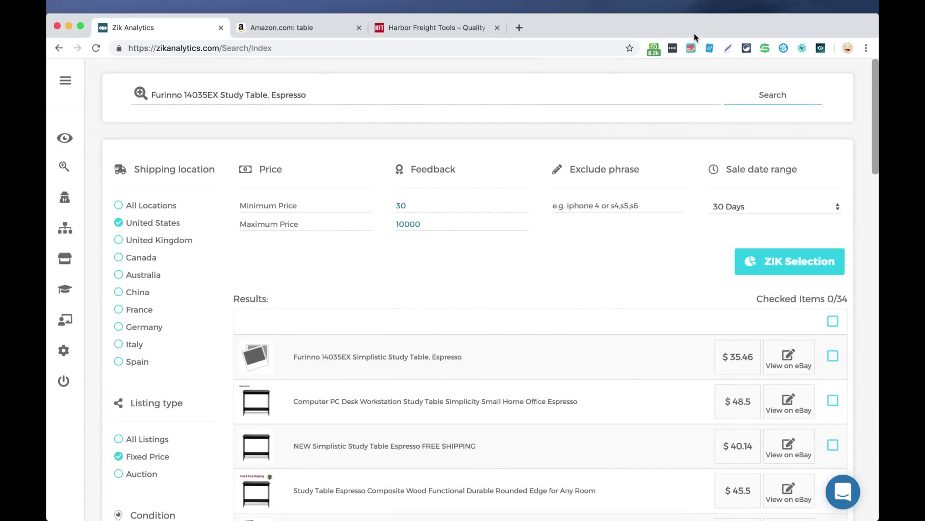
scroll(556, 351, down, 7)
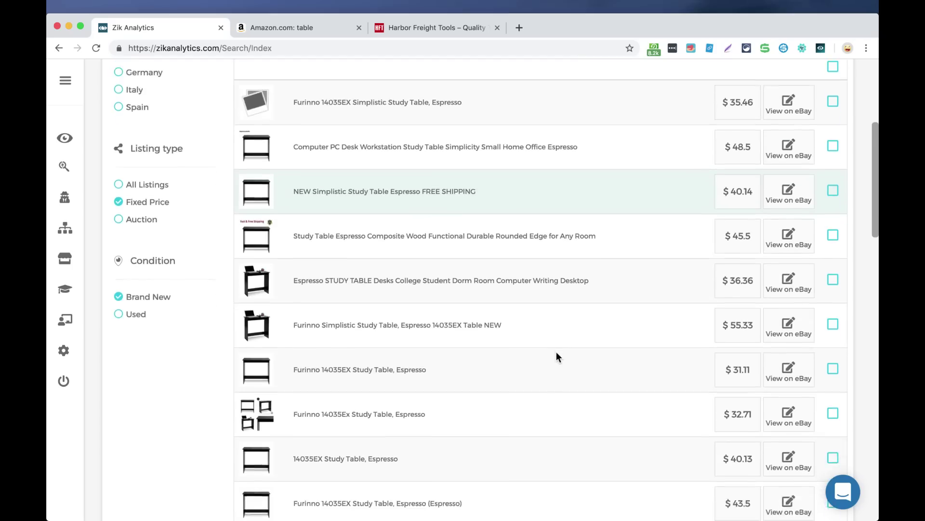
scroll(556, 357, up, 4)
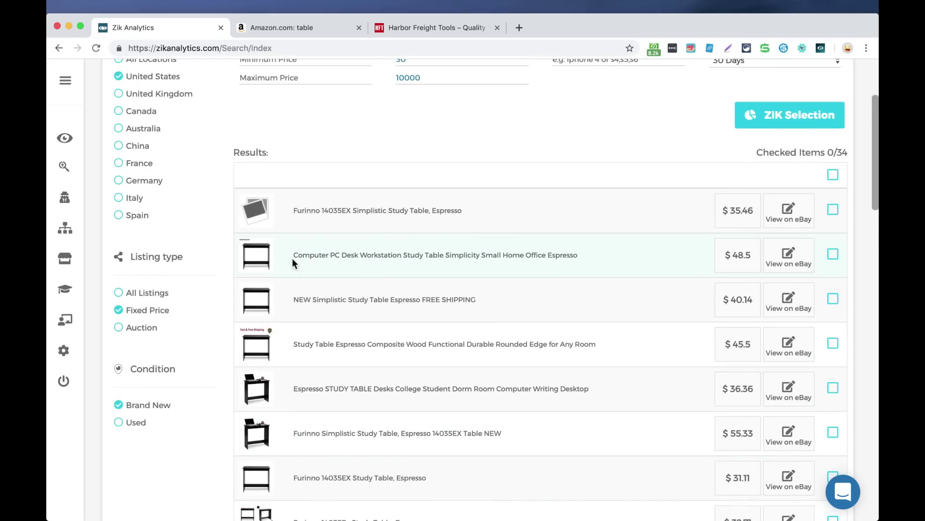
Step: Switch to Amazon, open the Furinno 14035EX Study Table product page, and open its second product photo
click(303, 30)
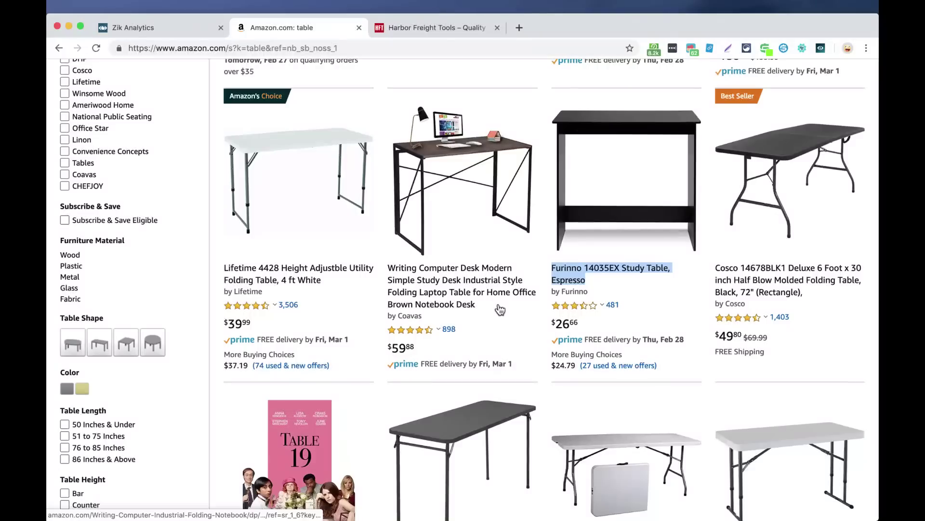
click(499, 321)
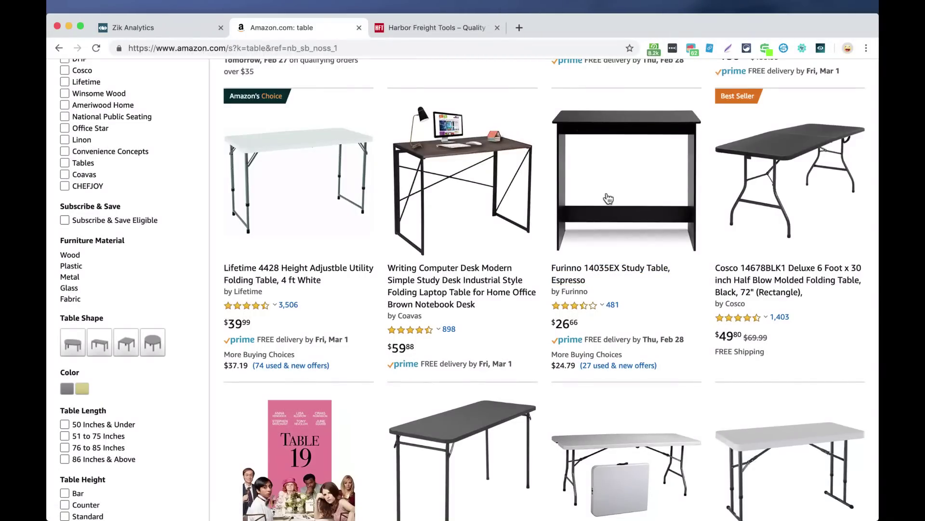
click(600, 177)
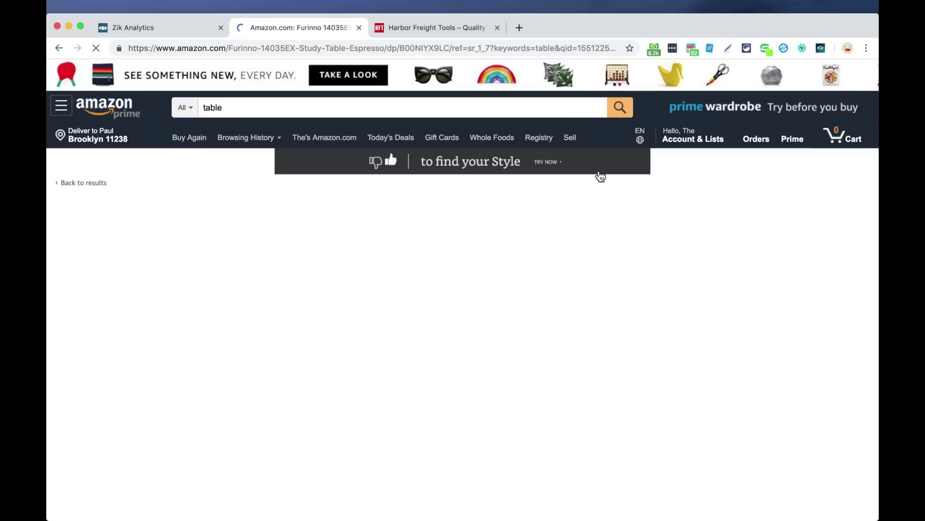
scroll(331, 288, down, 1)
scroll(318, 284, down, 1)
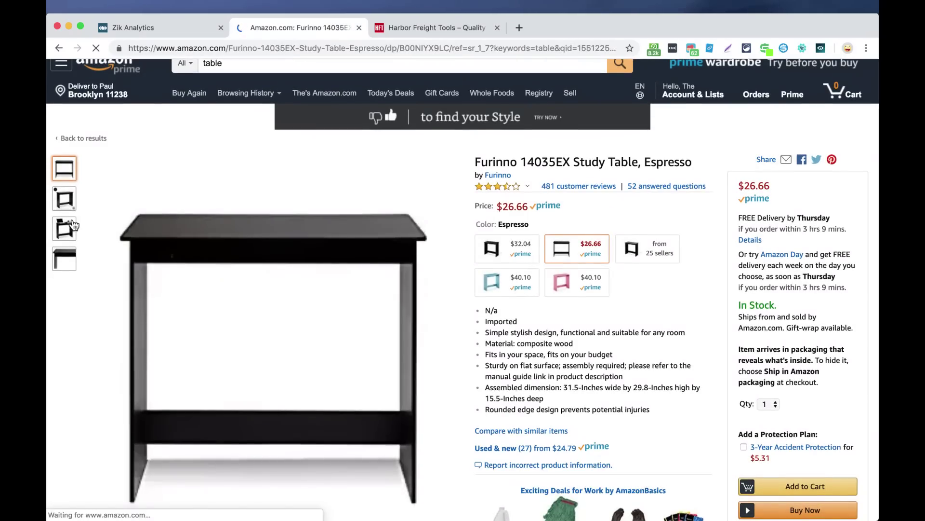
click(69, 200)
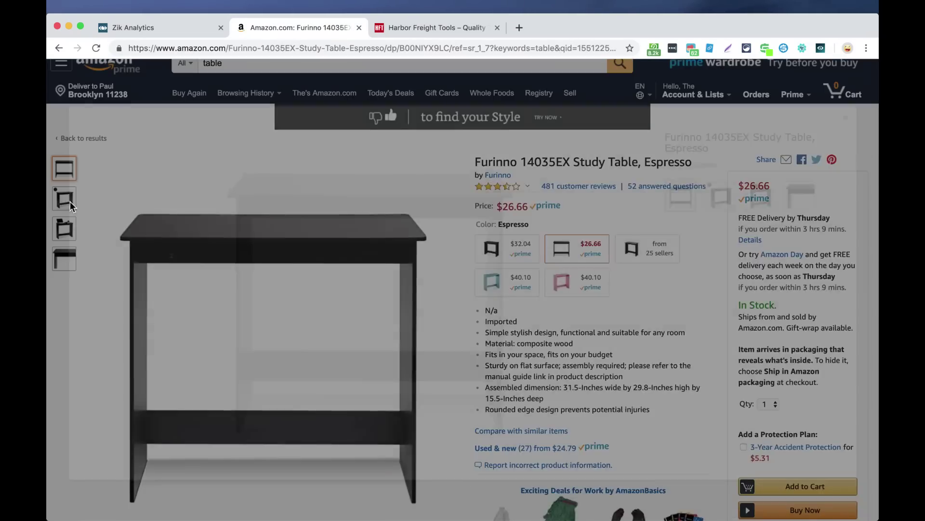
Step: View the remaining enlarged product photos of the Furinno study table through the close-up of its corner
click(721, 197)
click(760, 196)
click(802, 203)
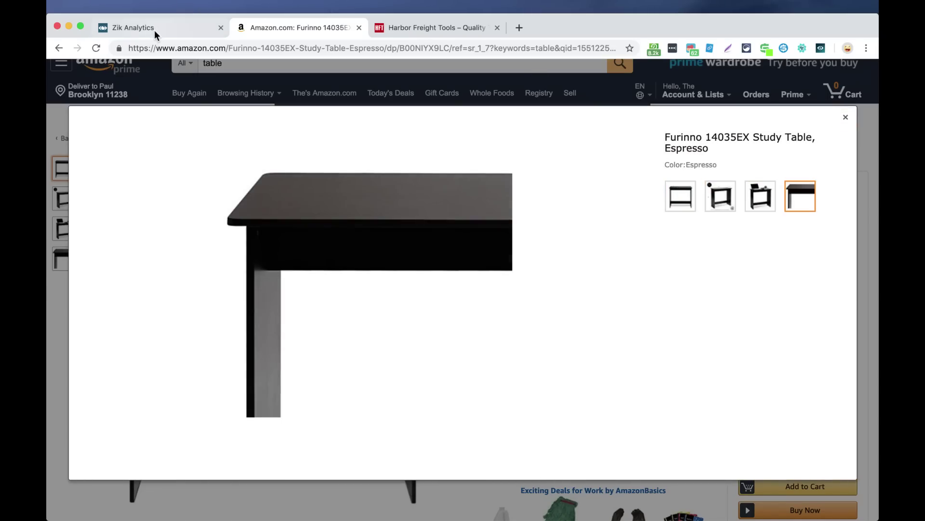
Step: Switch to Zik Analytics and compare the eBay listings' thumbnail images with the Amazon product photos
click(154, 30)
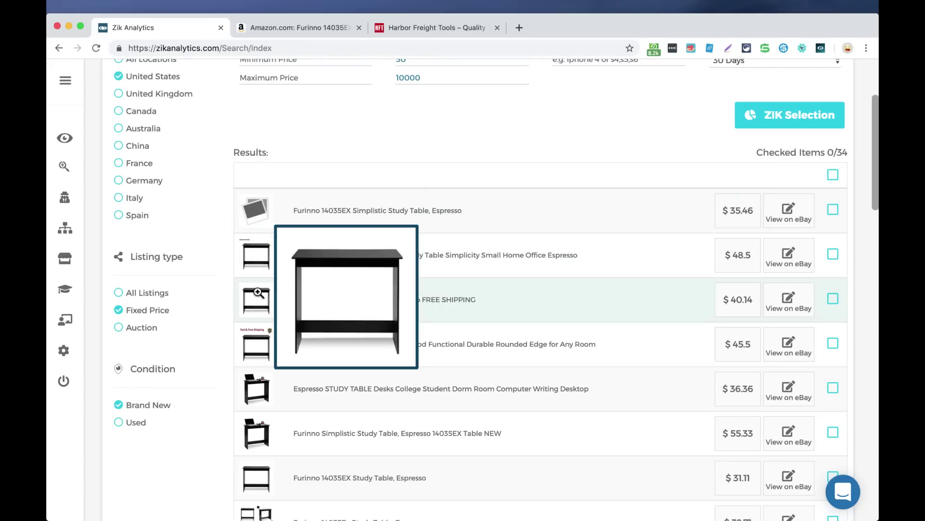
scroll(252, 394, down, 5)
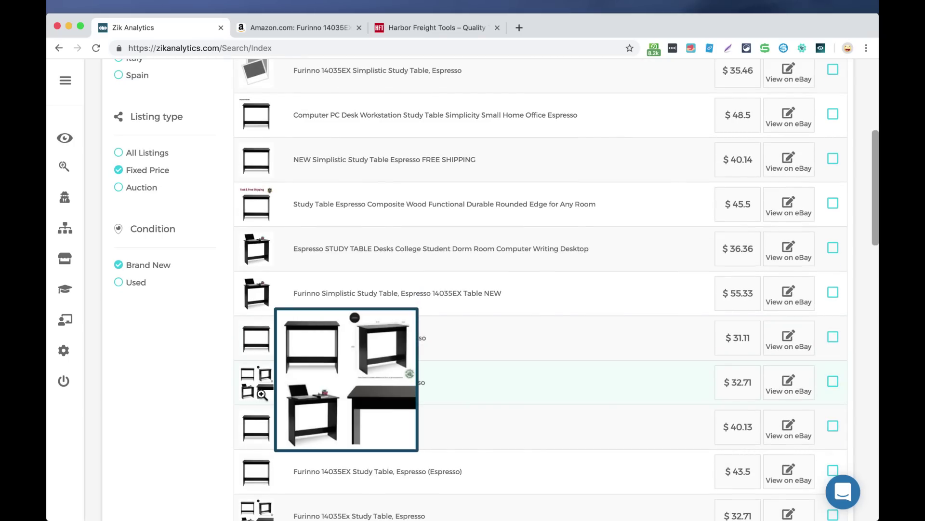
scroll(262, 393, down, 2)
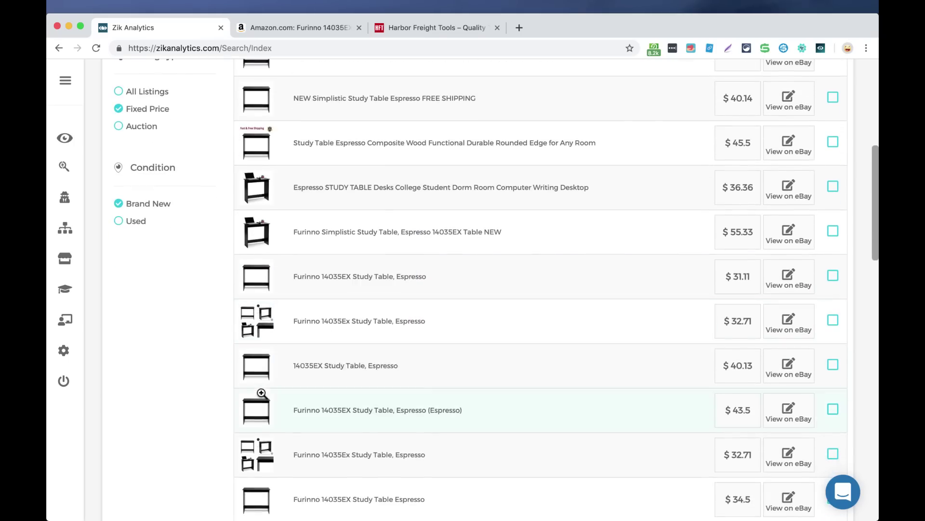
scroll(260, 407, down, 2)
scroll(257, 410, down, 15)
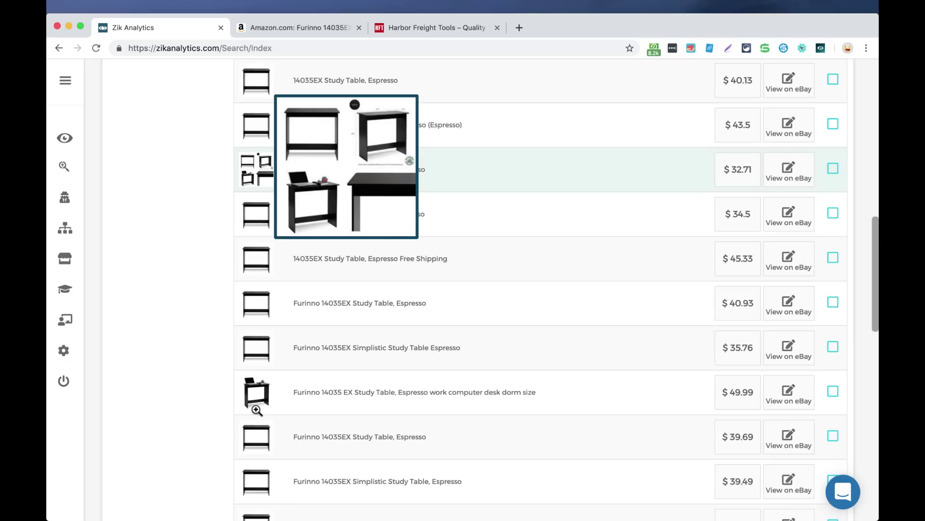
scroll(256, 410, down, 3)
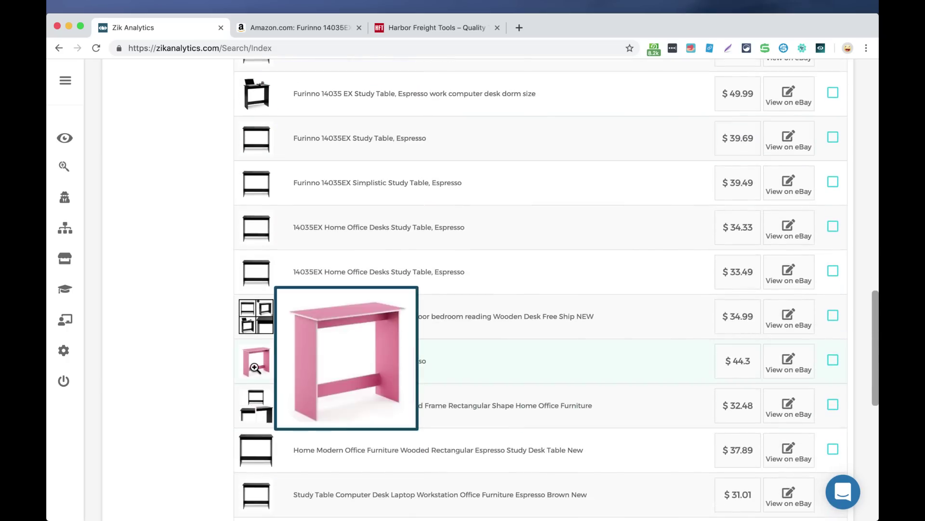
Step: Switch to the Amazon product page and close the enlarged photo view to check the table's colour options
click(296, 29)
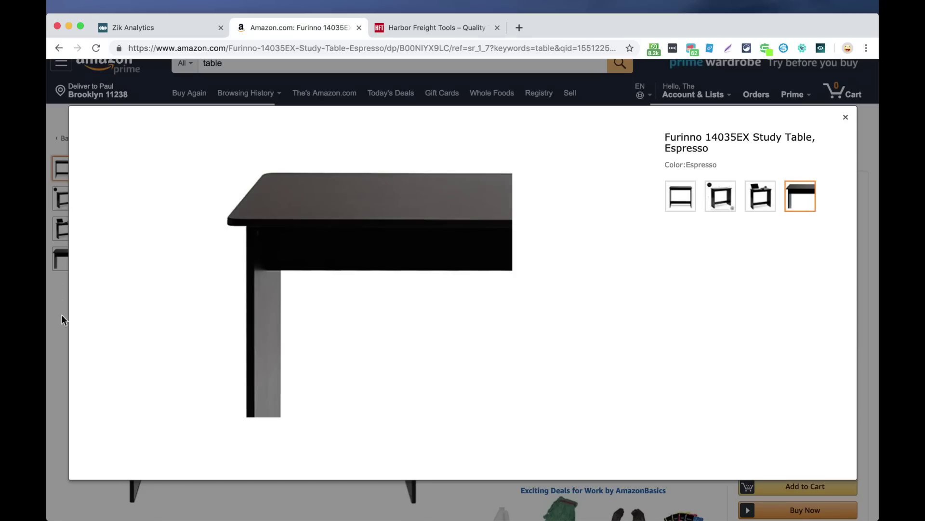
click(61, 320)
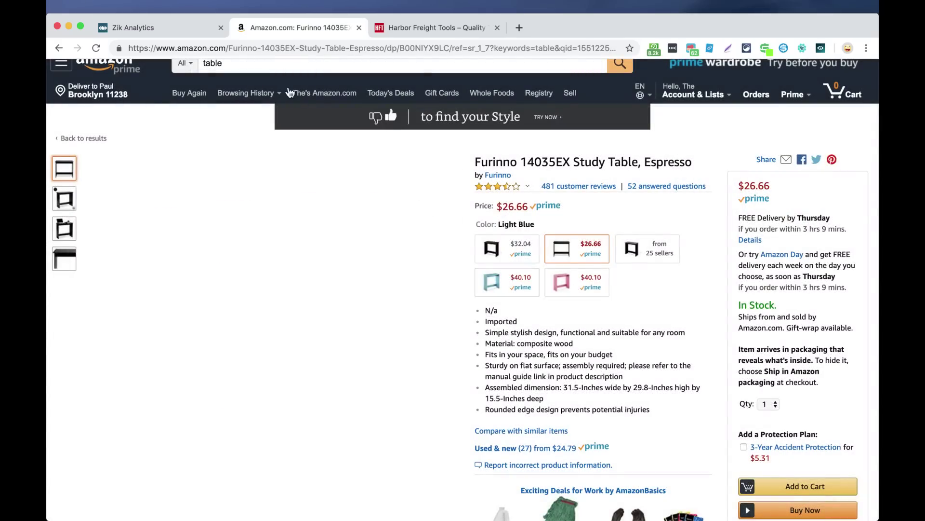
Step: Switch to Zik Analytics, review the remaining listings, select all of the search results and analyze them with ZIK Selection
click(133, 27)
scroll(400, 244, down, 5)
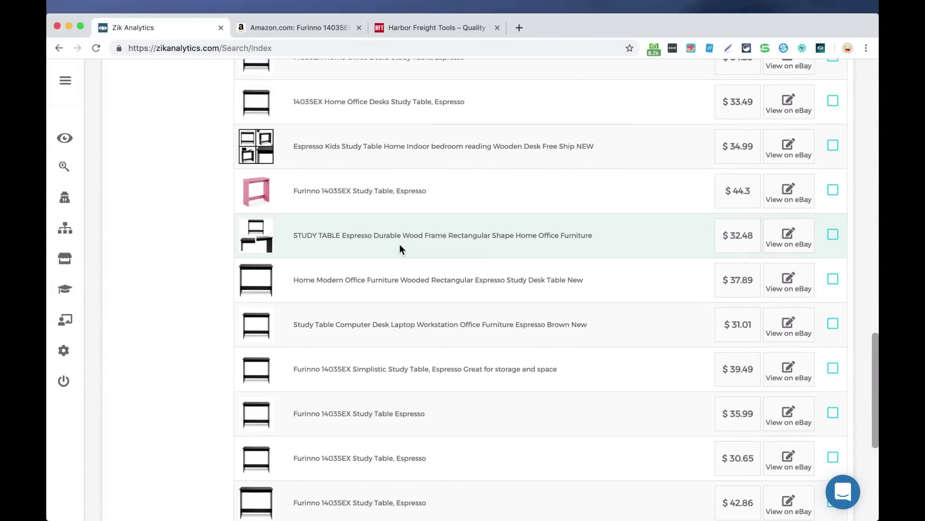
scroll(253, 392, up, 10)
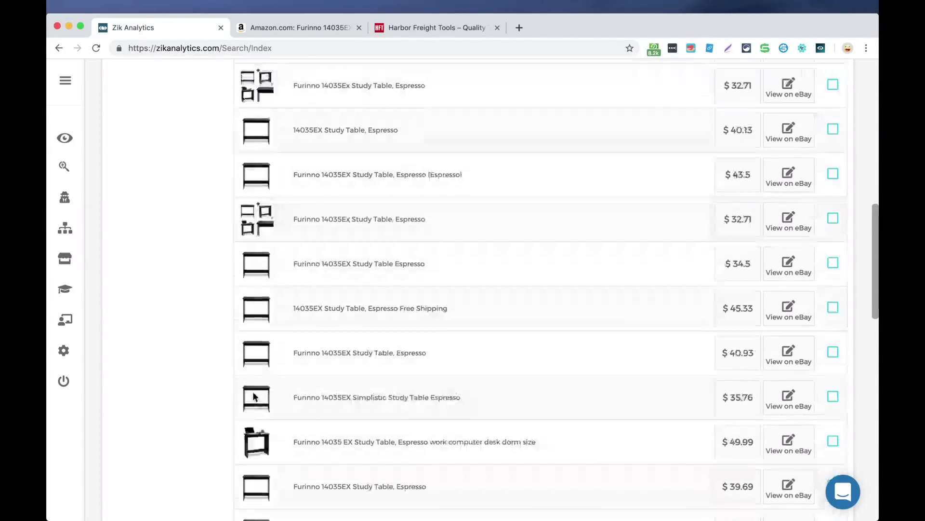
scroll(254, 396, up, 10)
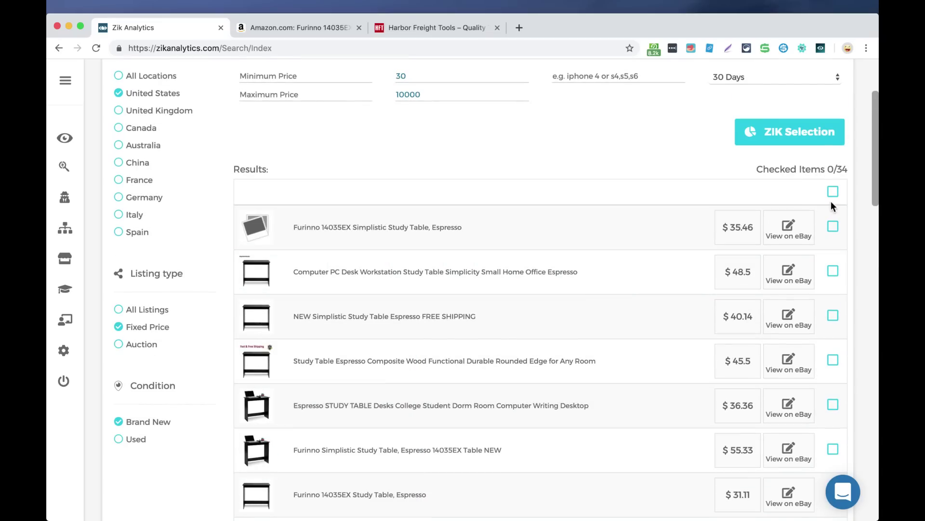
click(833, 191)
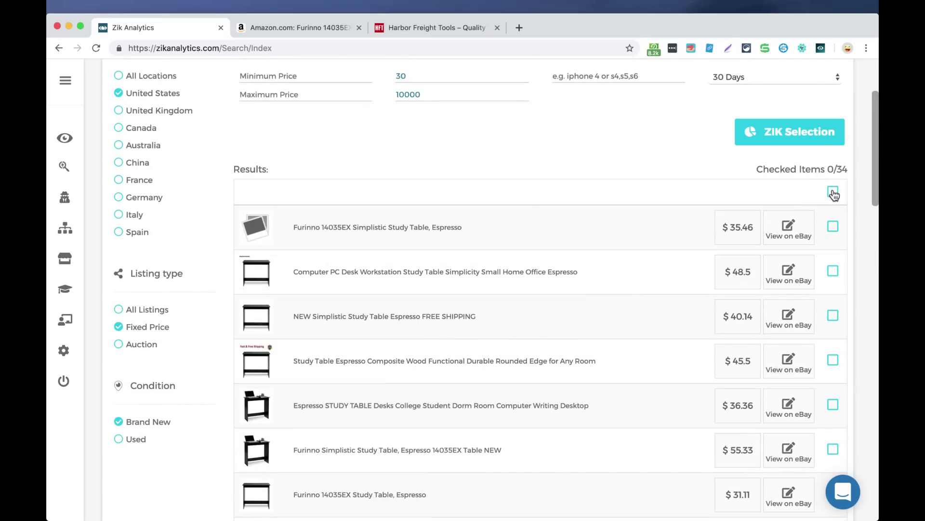
click(809, 141)
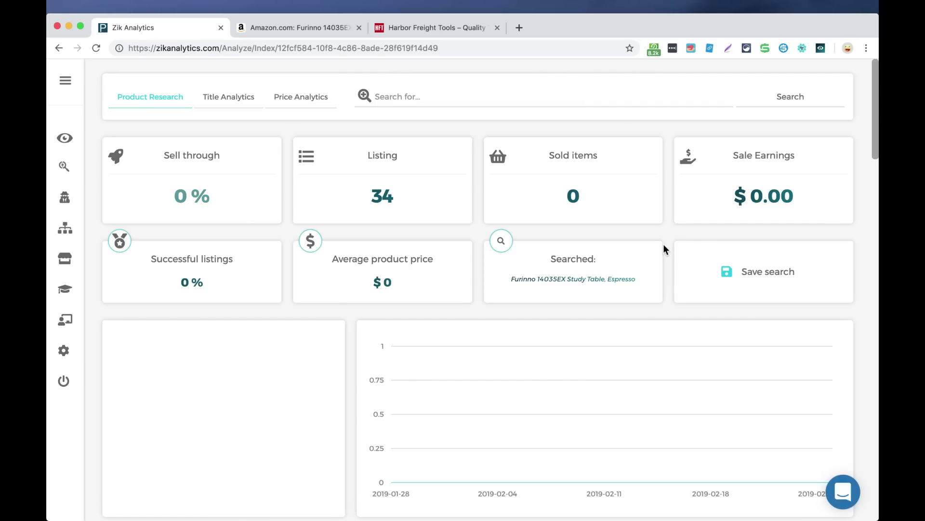
Step: Examine the analysis summary for the table, including the sell-through rate and the sales chart
drag(184, 197, 213, 200)
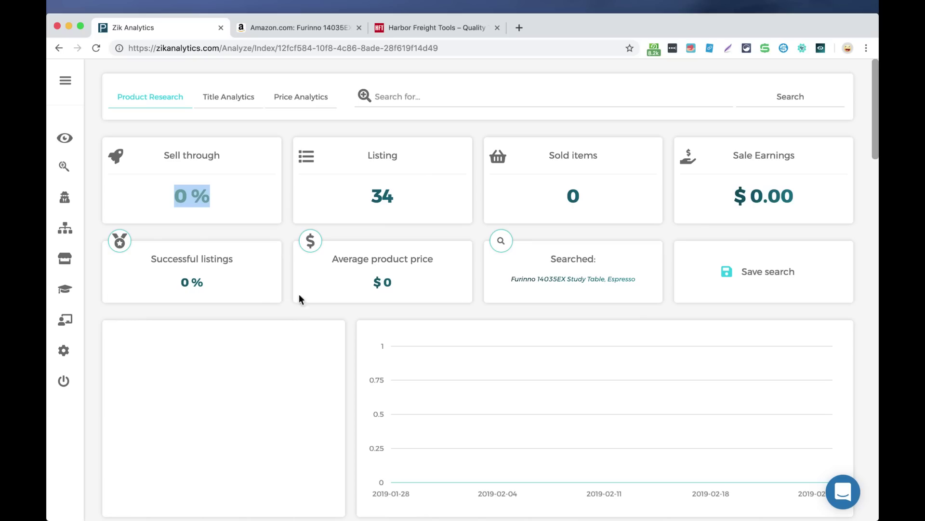
click(331, 316)
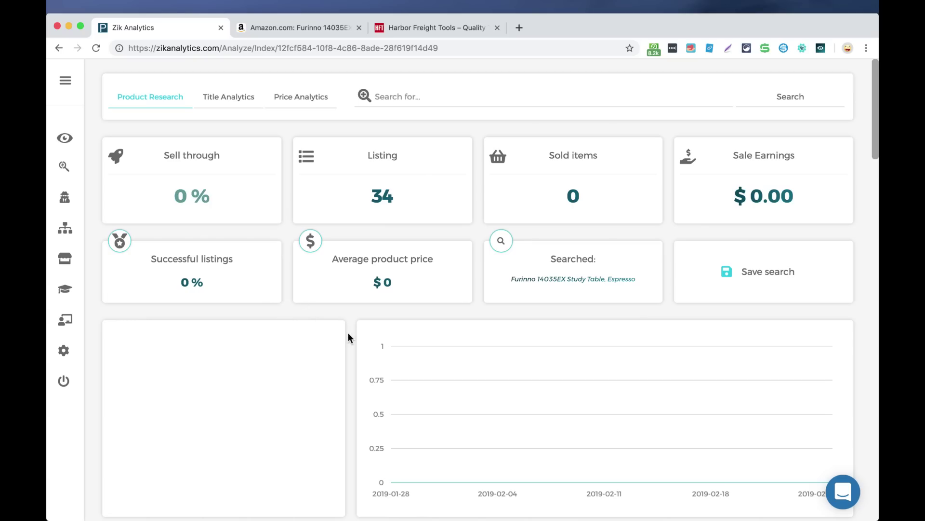
scroll(348, 336, down, 5)
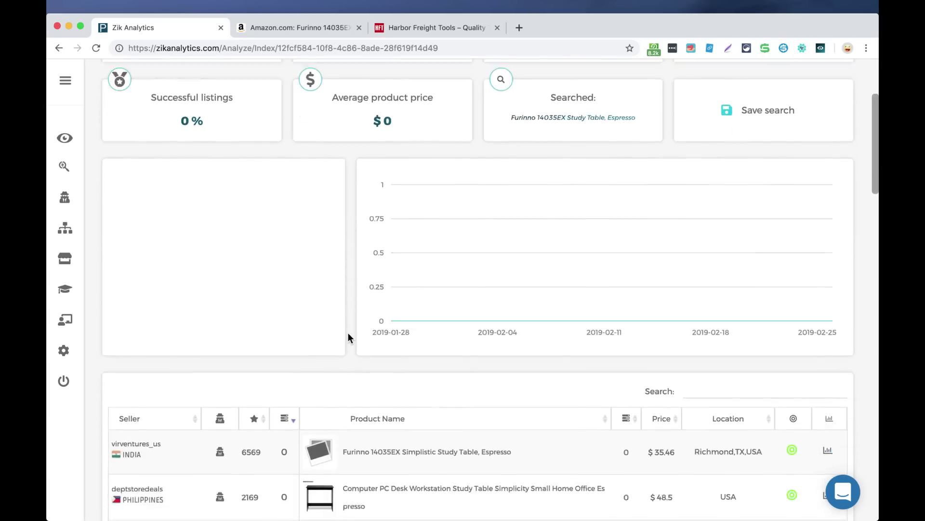
Step: Examine the analyzed listings' sellers, checking each one's country, feedback score and sales through the end of the table
scroll(348, 336, down, 3)
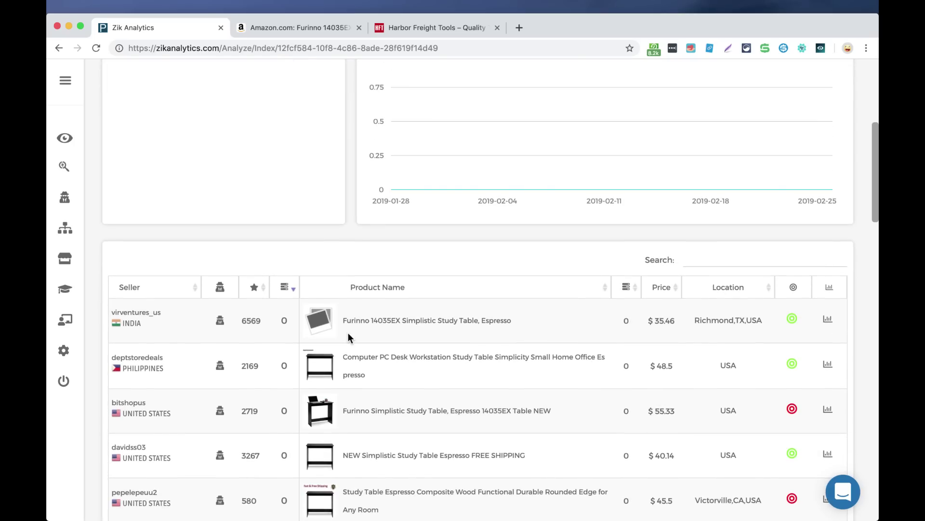
scroll(348, 333, down, 2)
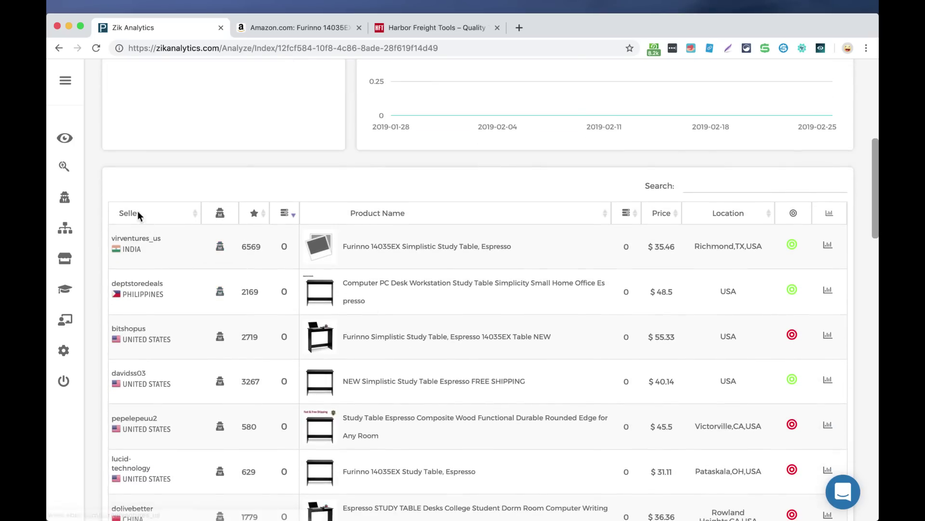
scroll(140, 226, up, 5)
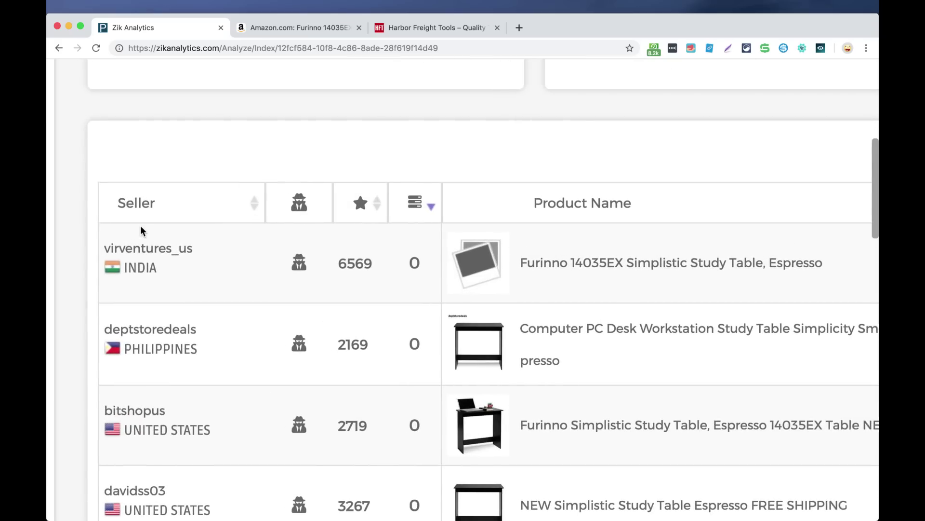
scroll(140, 224, up, 2)
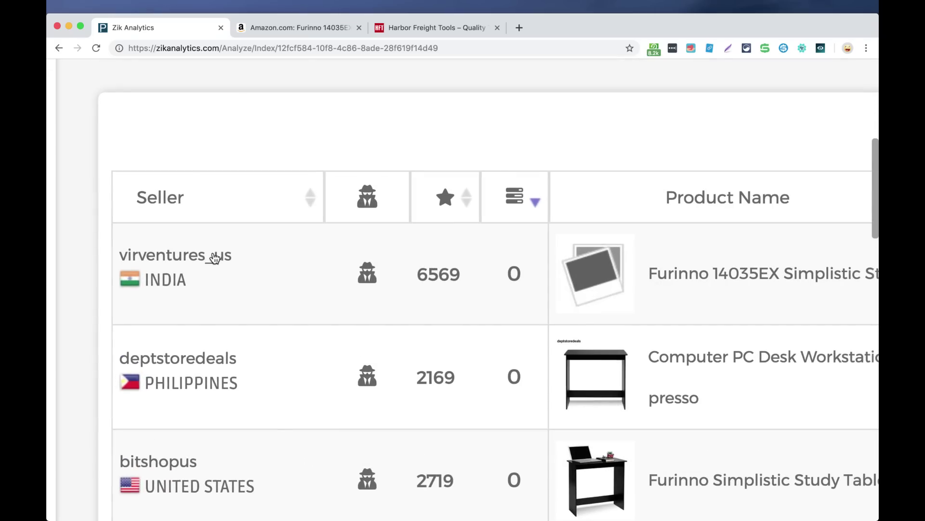
scroll(239, 281, down, 3)
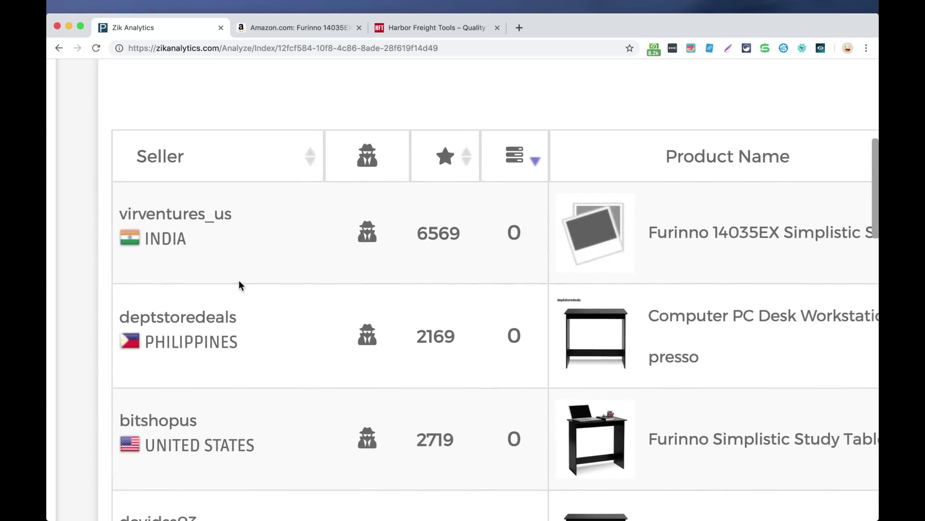
scroll(241, 177, down, 3)
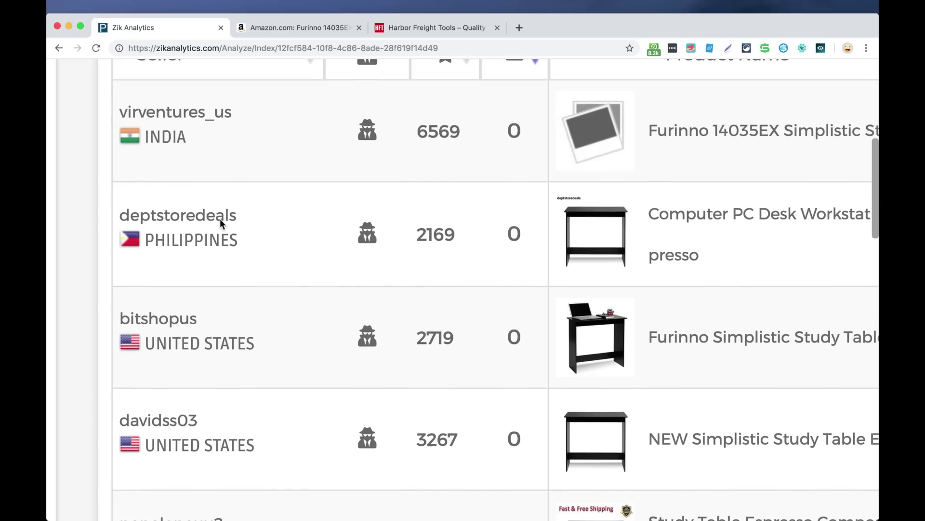
scroll(212, 341, down, 3)
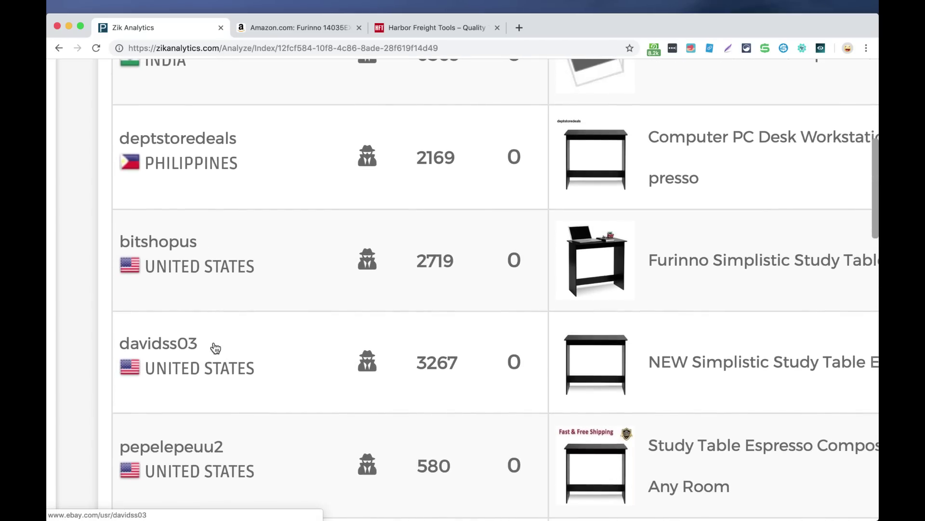
scroll(216, 348, down, 5)
scroll(215, 344, down, 10)
scroll(216, 348, down, 10)
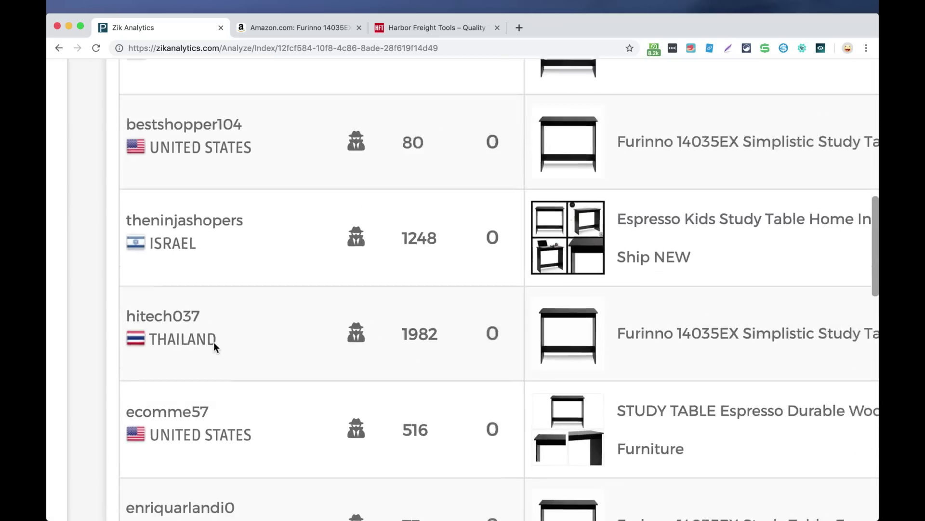
scroll(213, 342, down, 8)
scroll(214, 346, down, 3)
scroll(213, 342, up, 4)
scroll(213, 342, down, 10)
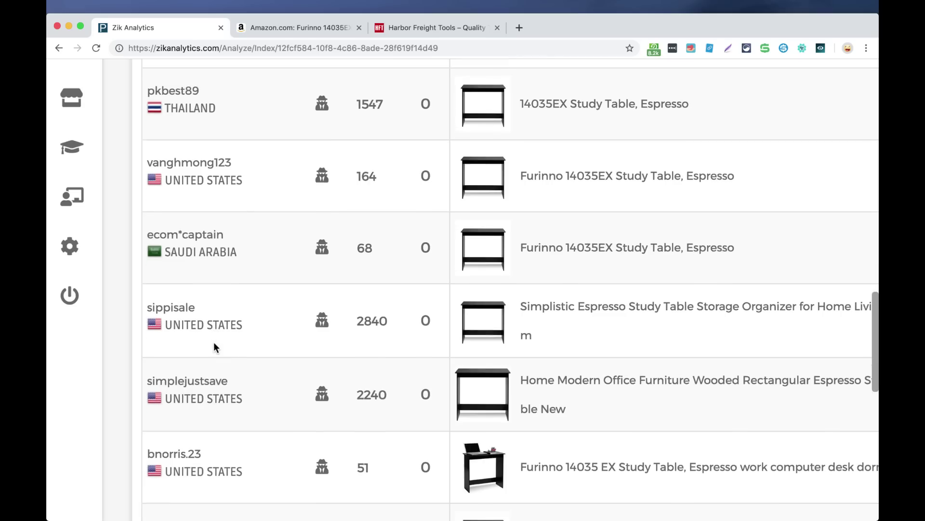
scroll(213, 342, up, 12)
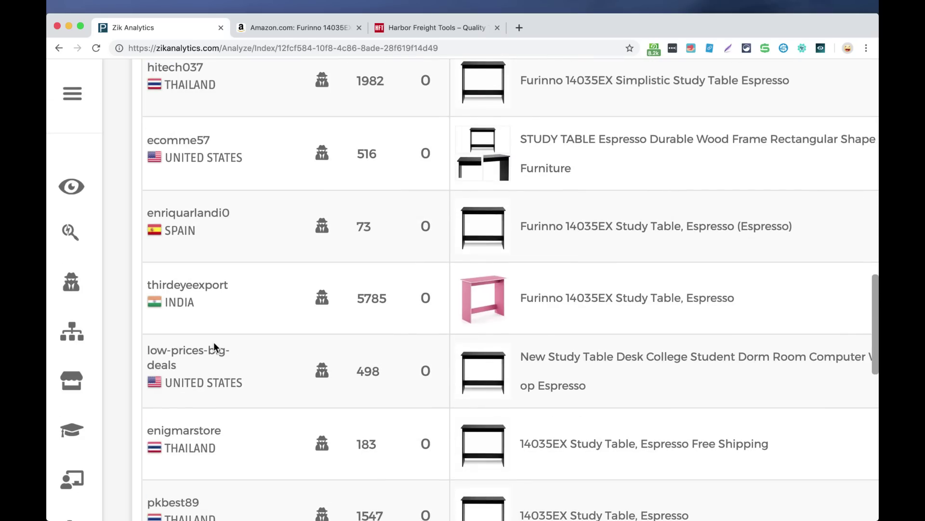
scroll(213, 342, up, 20)
scroll(213, 340, down, 15)
scroll(213, 317, down, 20)
scroll(215, 322, down, 10)
scroll(214, 317, down, 15)
scroll(214, 316, down, 3)
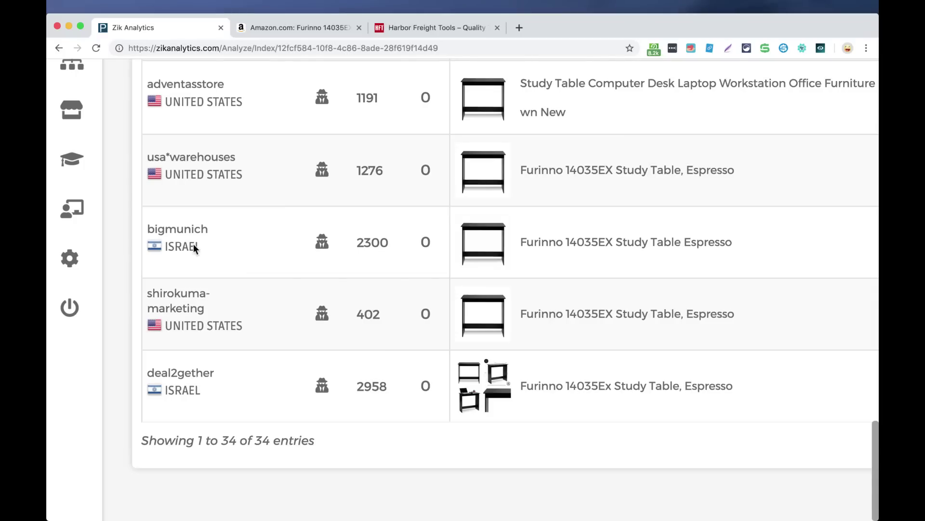
Step: Open competitor research for the Israel-based seller with 2300 feedback and examine the sell-through, active listings, sold items and average price
click(322, 245)
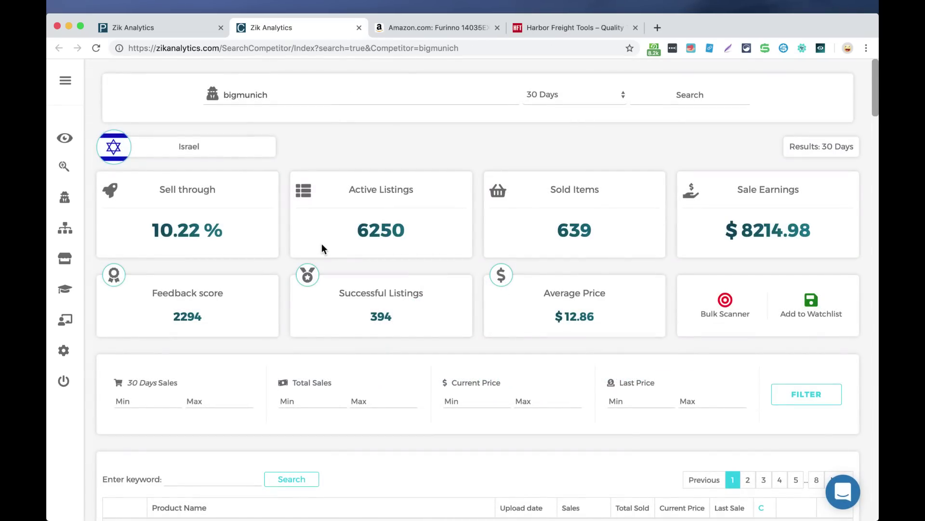
drag(153, 230, 204, 232)
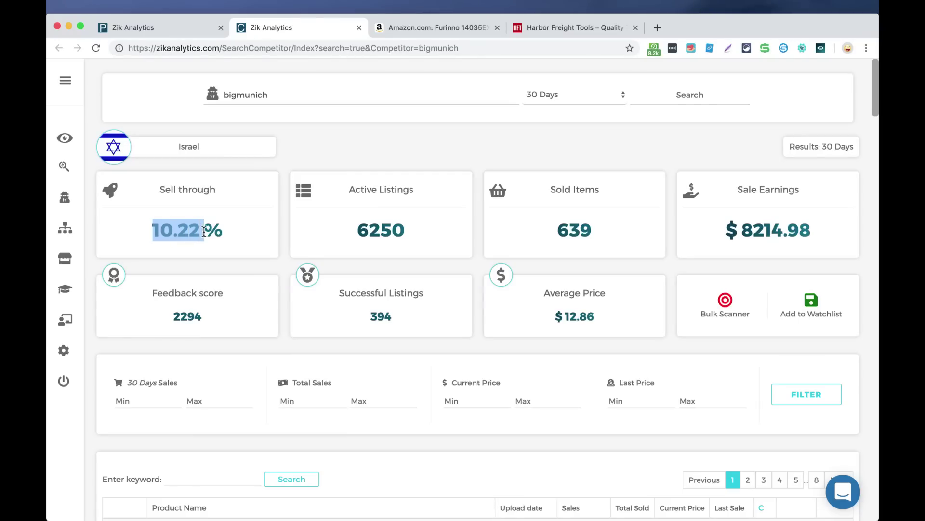
scroll(269, 264, down, 1)
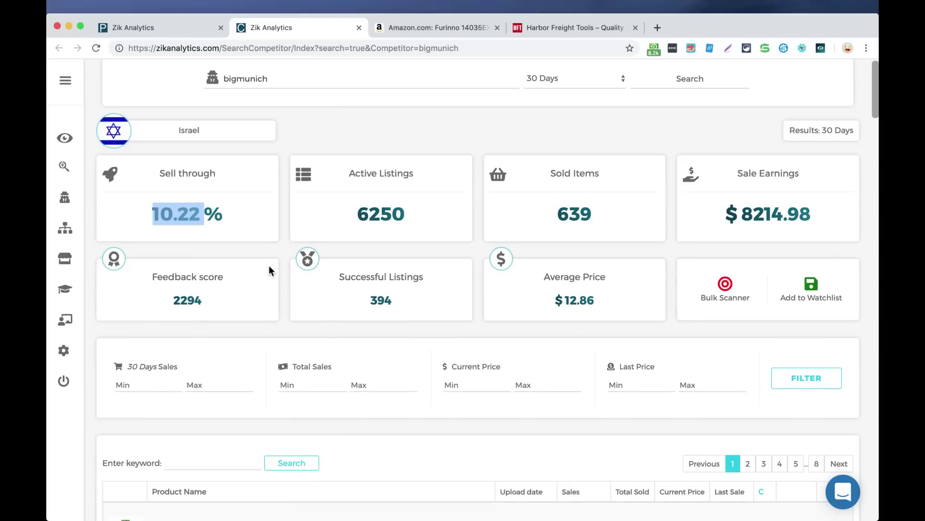
drag(359, 216, 398, 215)
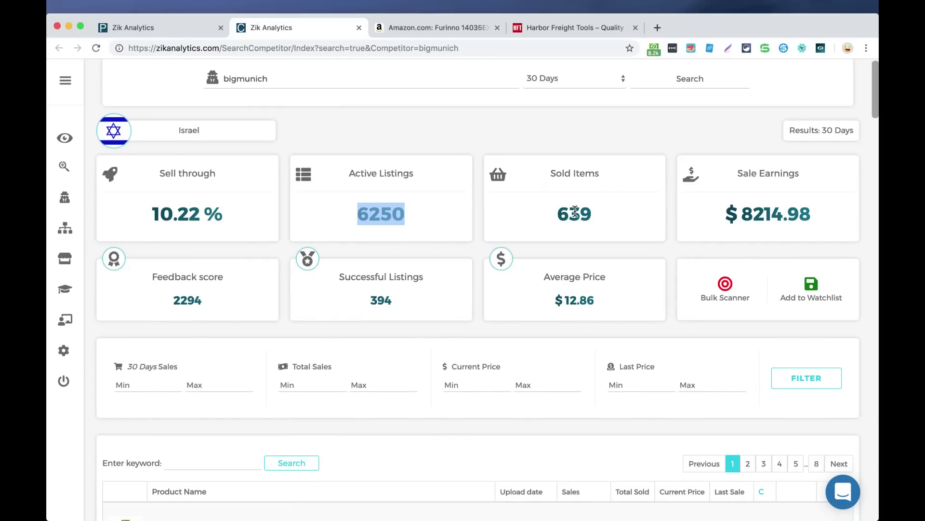
scroll(575, 212, up, 3)
scroll(575, 212, down, 3)
scroll(383, 316, down, 4)
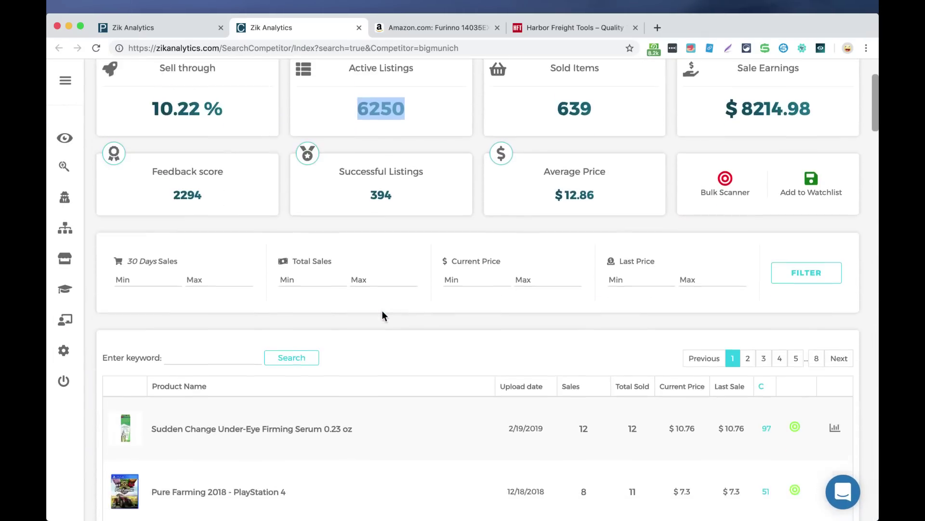
scroll(383, 315, down, 2)
drag(570, 143, 596, 143)
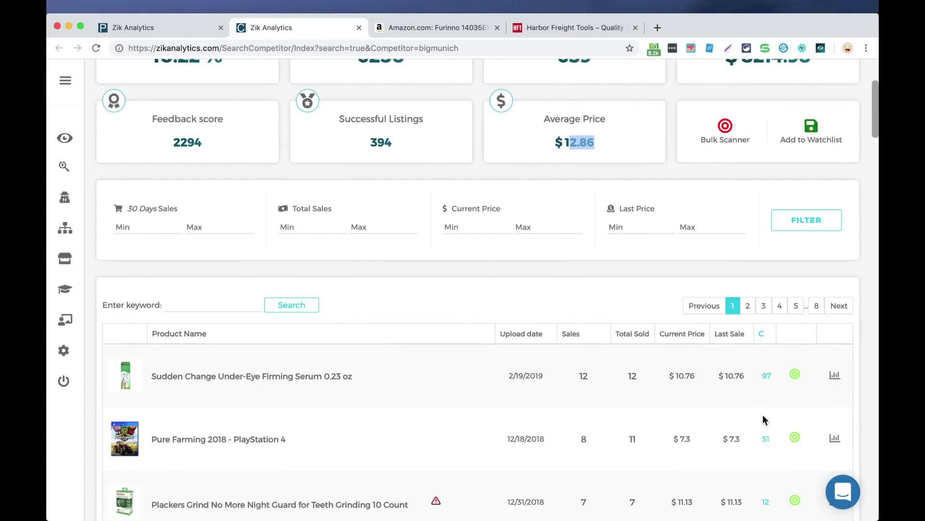
Step: Examine the competitor's best-selling products with their upload dates, sales and prices
scroll(388, 409, down, 5)
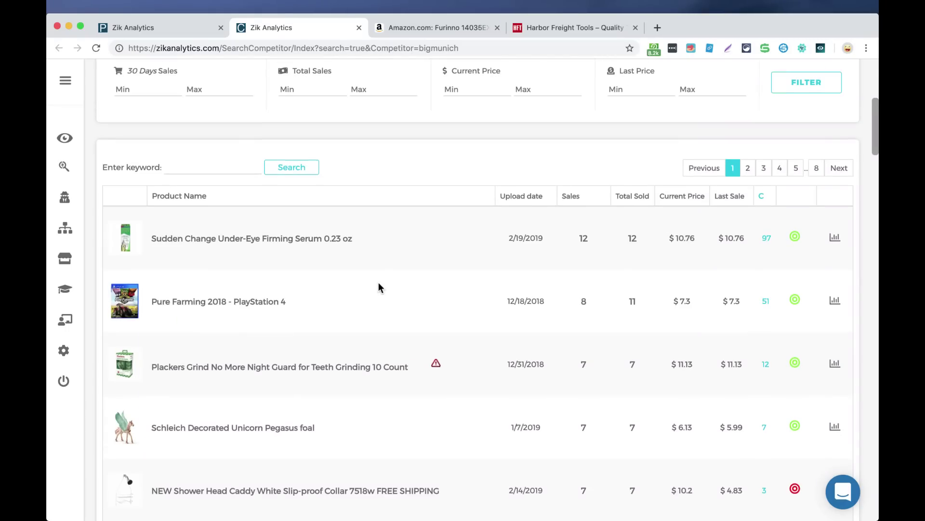
scroll(378, 282, up, 1)
scroll(169, 284, up, 2)
scroll(169, 284, up, 3)
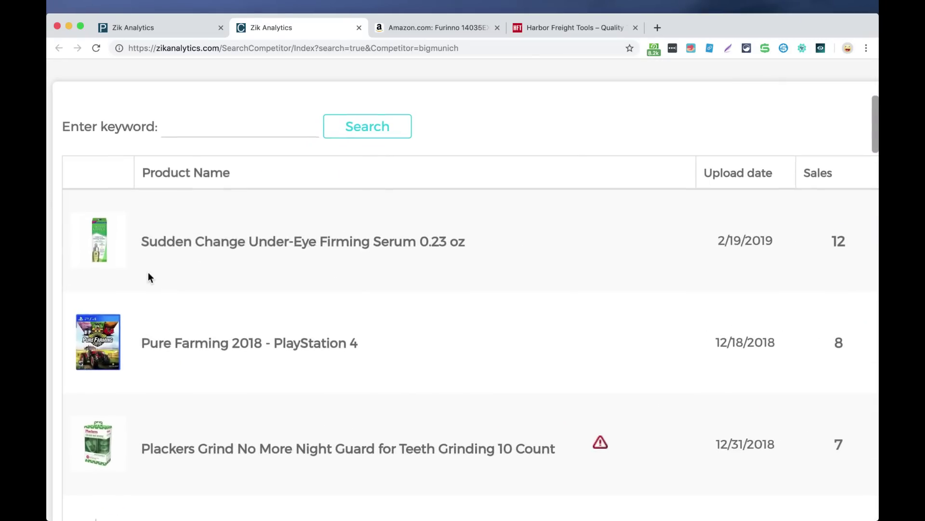
Step: Check the eBay listing of the Sudden Change Under-Eye Firming Serum, then return to its upload date, sales and price figures
click(359, 246)
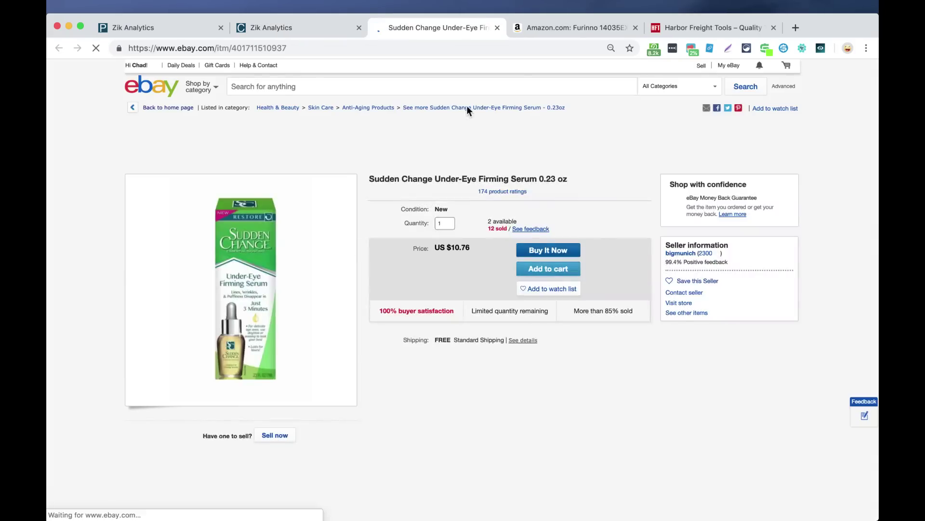
click(498, 30)
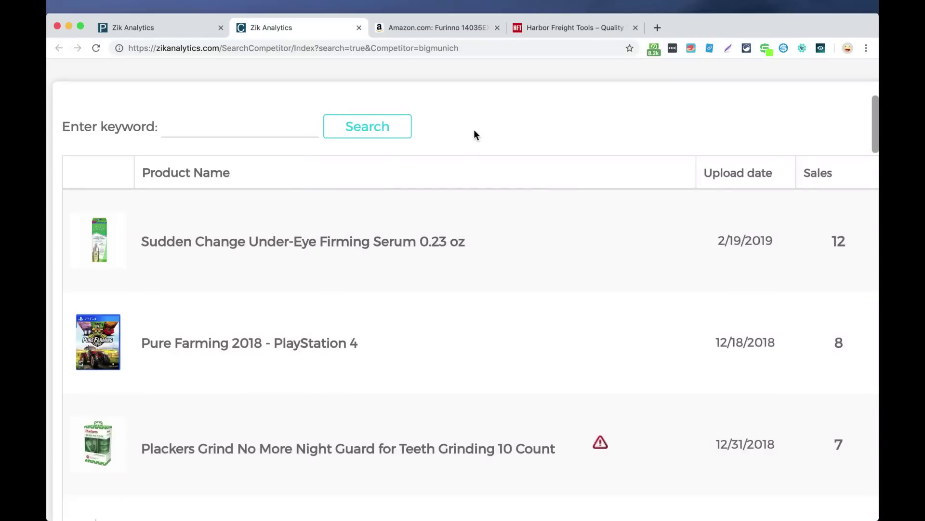
scroll(505, 280, right, 6)
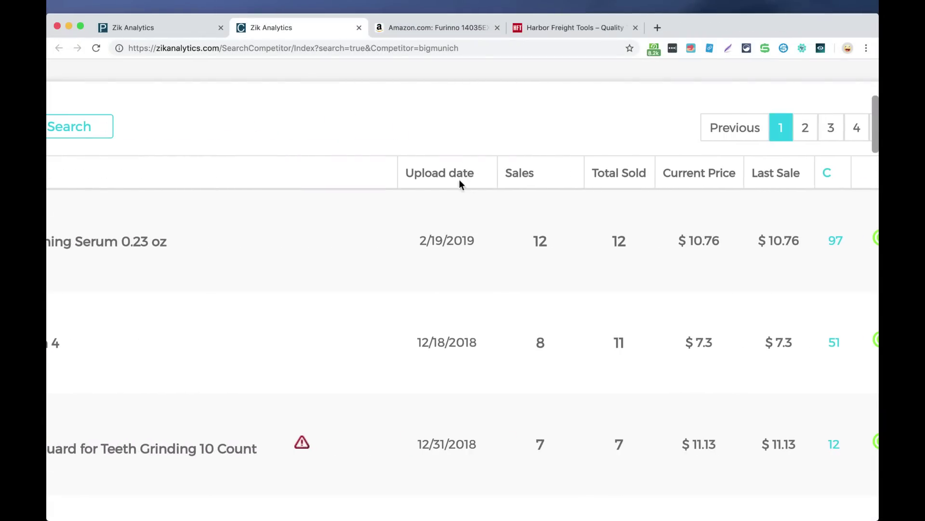
scroll(537, 215, right, 2)
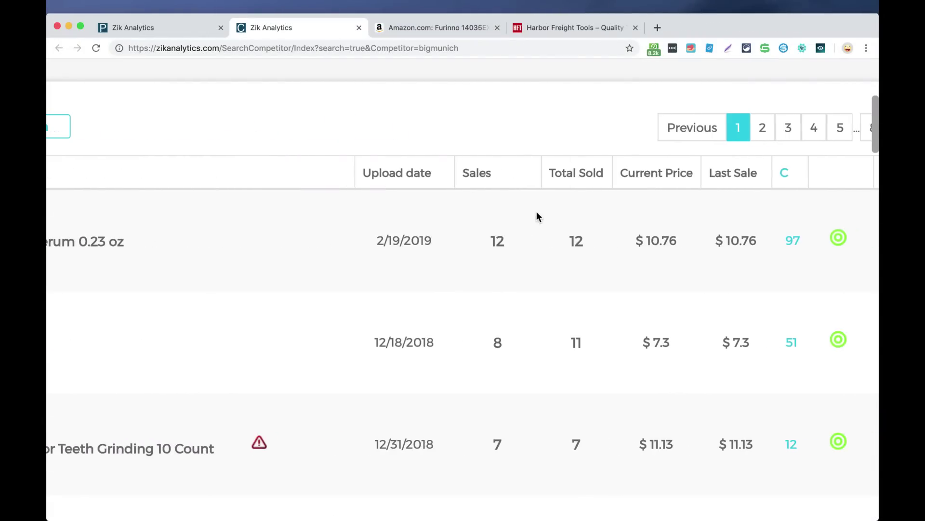
drag(492, 240, 506, 241)
Step: Sort the competitor's products by total sold, highest first, and examine the leading items' upload dates and sales
click(590, 175)
click(582, 177)
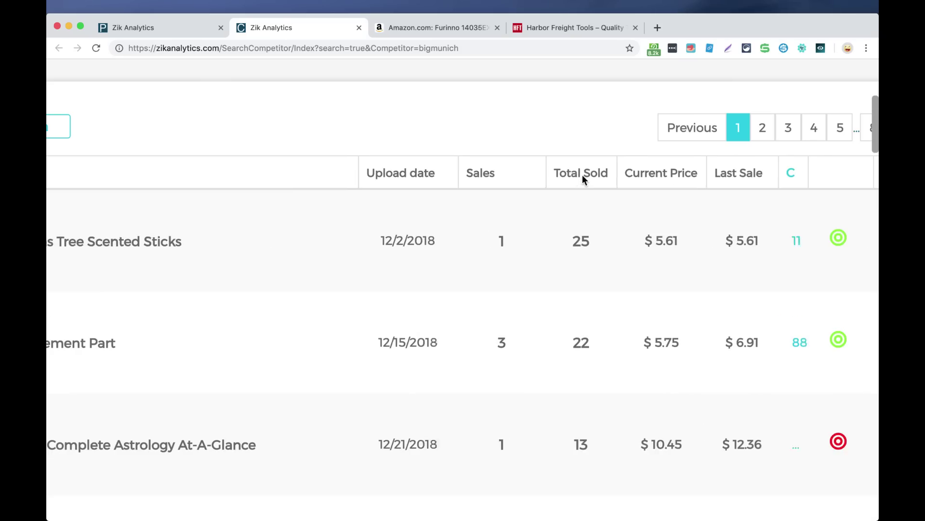
click(582, 176)
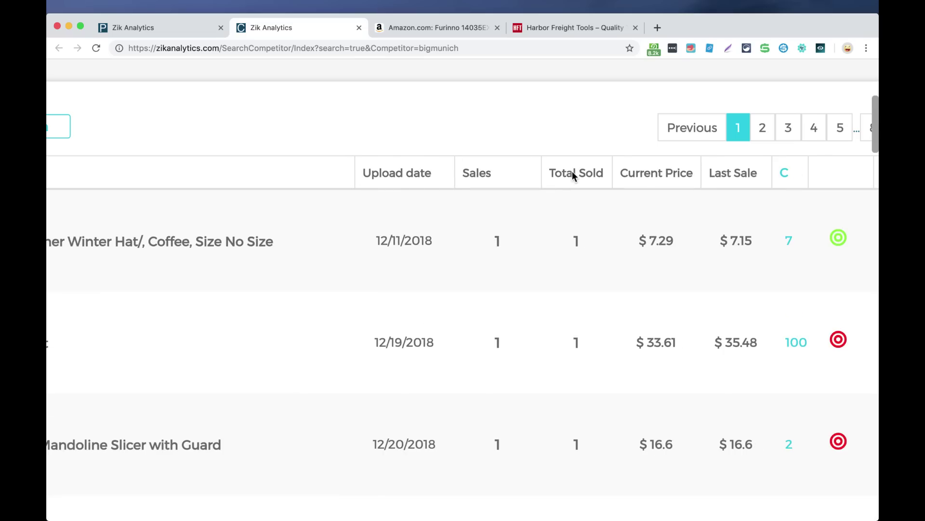
click(576, 179)
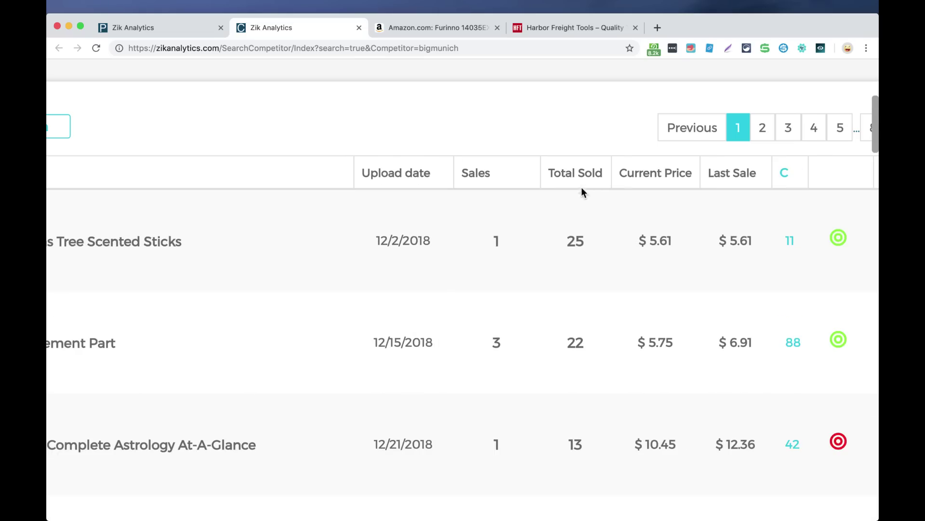
scroll(524, 253, left, 5)
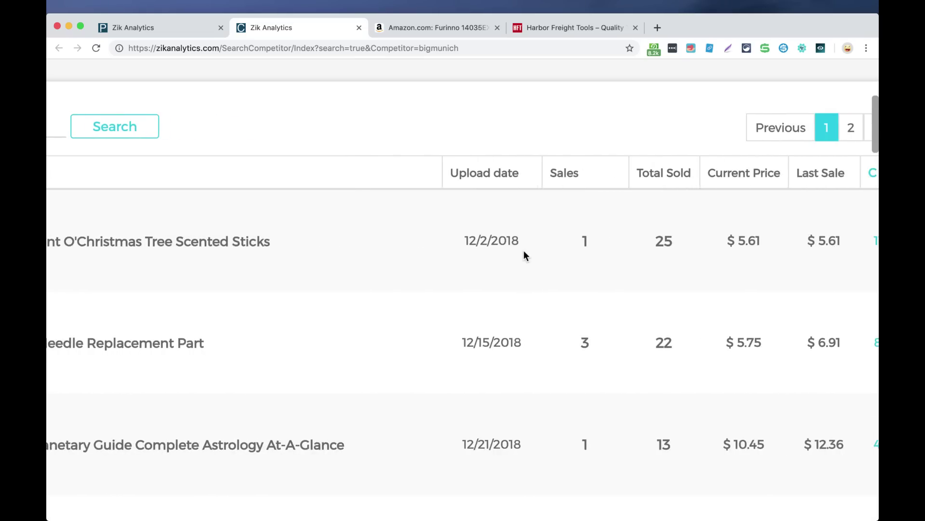
Step: Sort the products by sales, highest first, and compare the Sudden Change serum's sales, total sold and prices
click(575, 181)
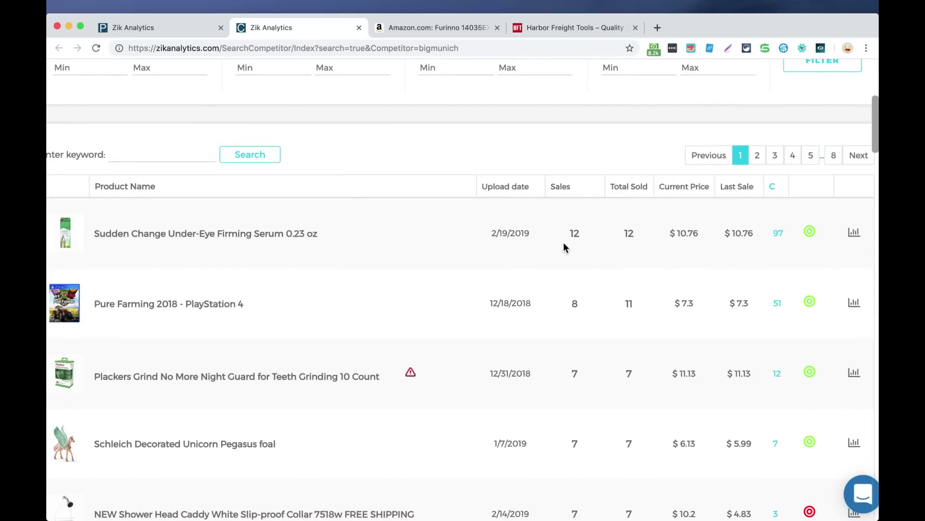
drag(576, 233, 592, 233)
double_click(631, 231)
key(super+equal)
key(super+equal)
scroll(635, 232, right, 3)
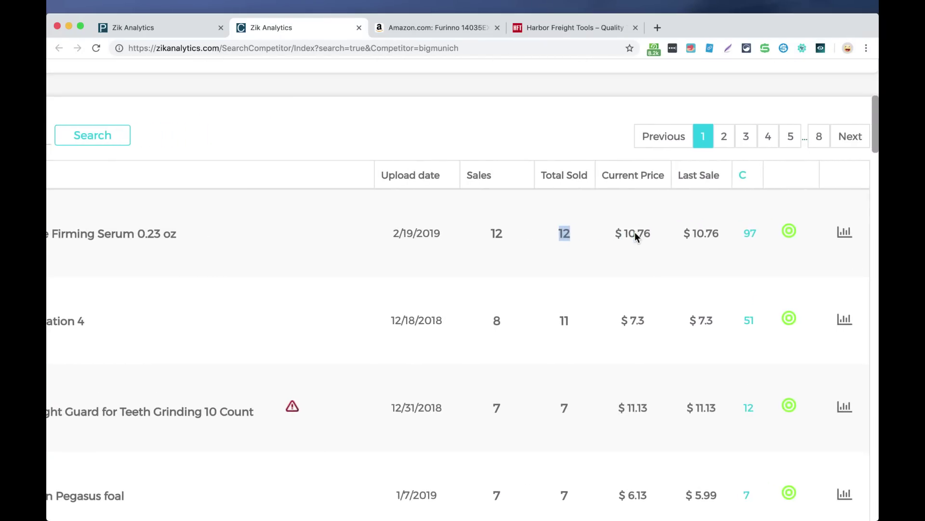
scroll(636, 232, right, 3)
Step: Find the Sudden Change serum on Amazon and compare its price and estimated profit with the eBay listing
key(super+minus)
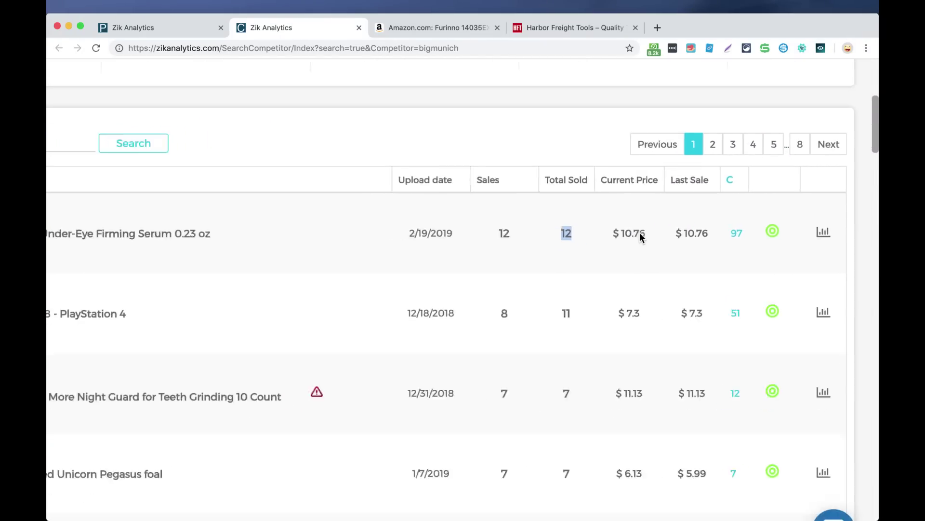
key(super+minus)
key(super+minus)
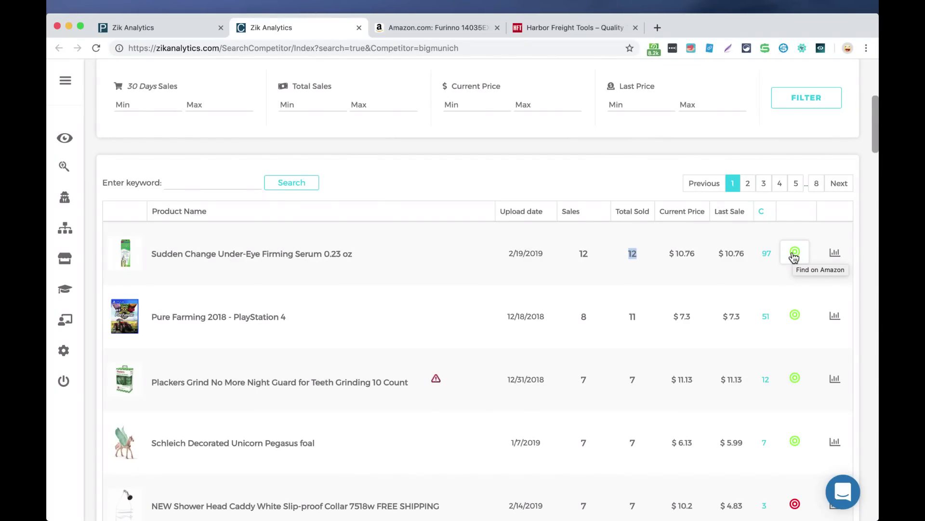
click(794, 254)
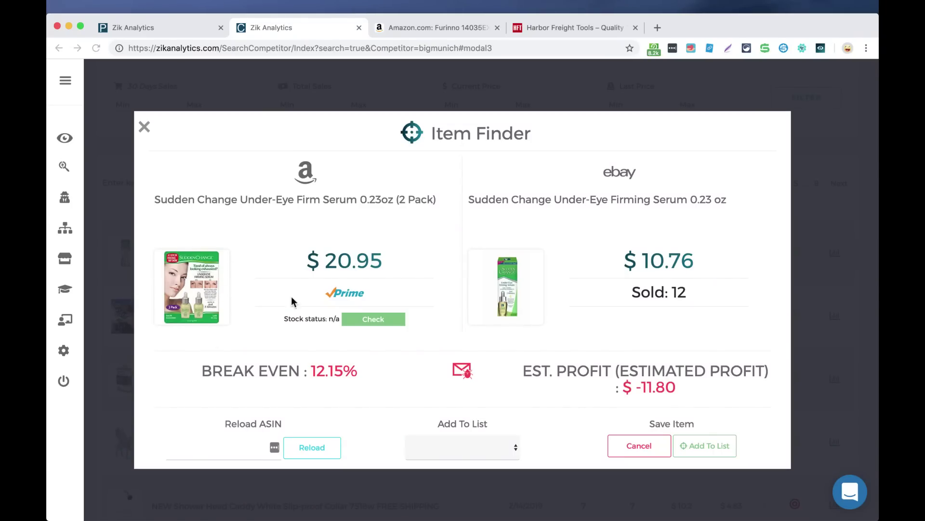
click(145, 127)
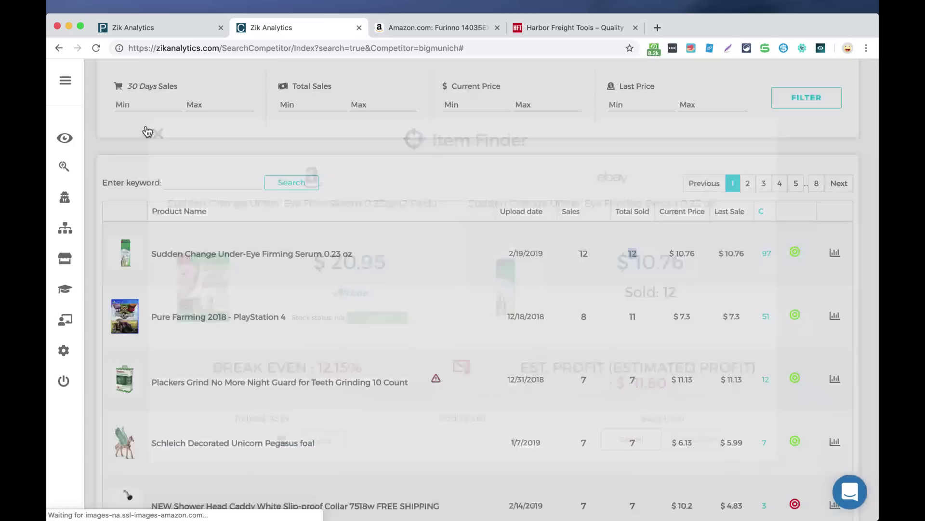
Step: Find the Nerf Dog Squeak football toy on Amazon, compare its price and estimated profit, and check its Amazon product page
scroll(357, 309, down, 4)
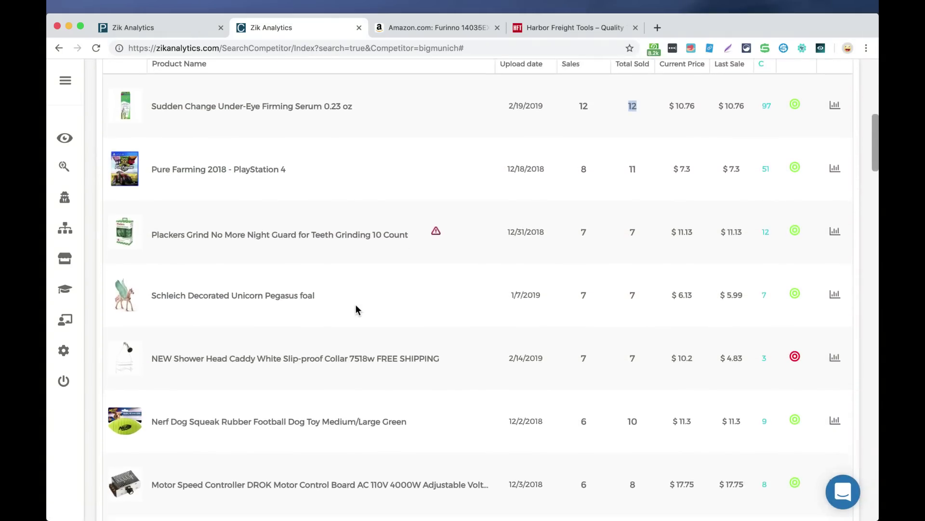
scroll(356, 310, down, 1)
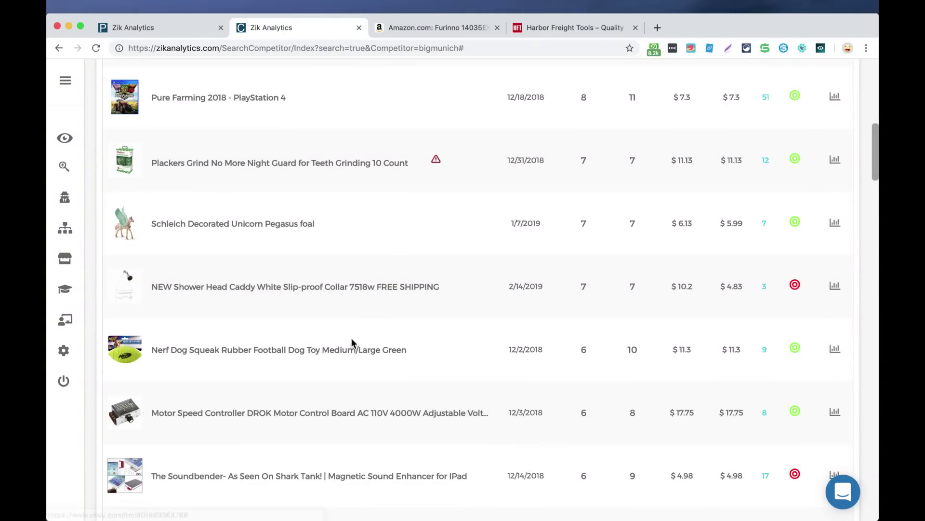
click(796, 350)
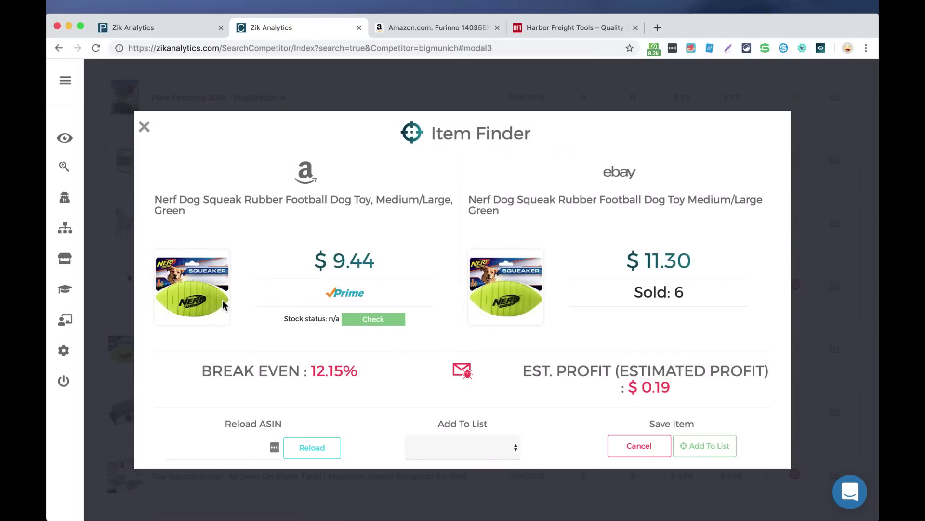
click(300, 195)
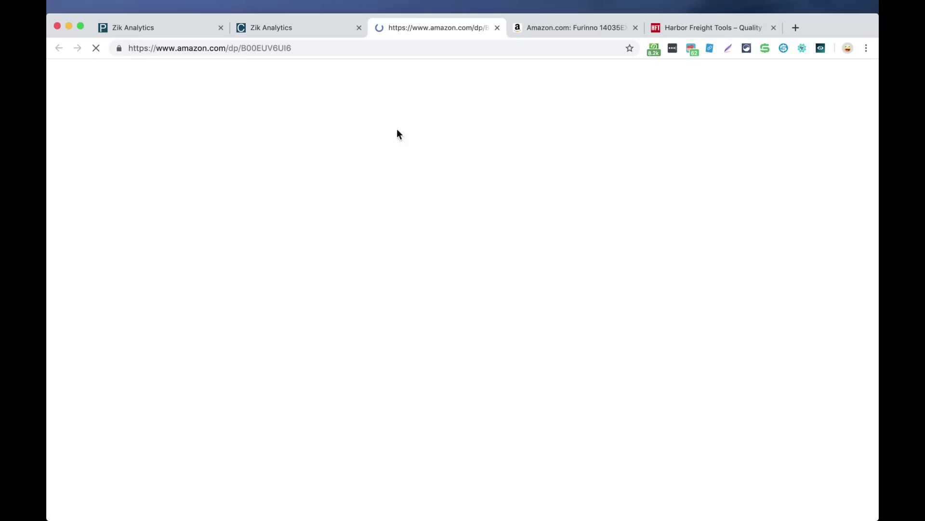
scroll(411, 236, down, 1)
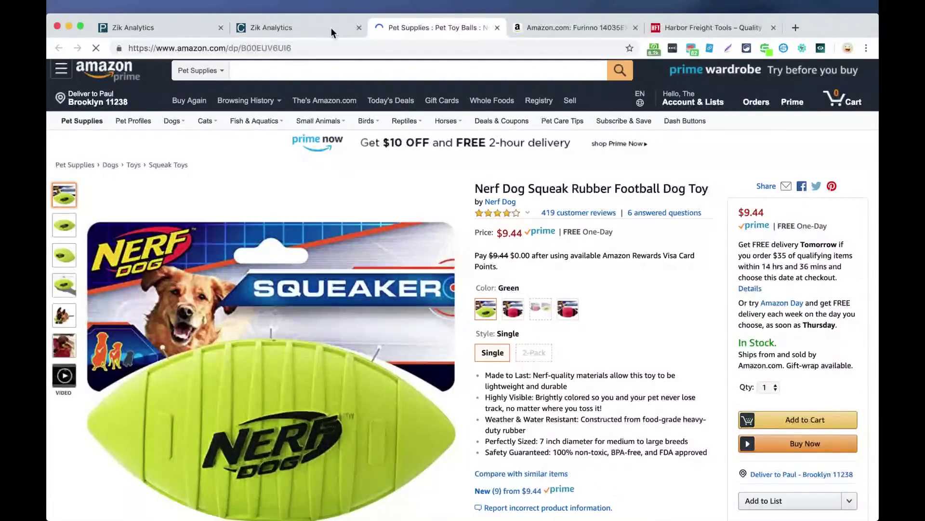
key(super+w)
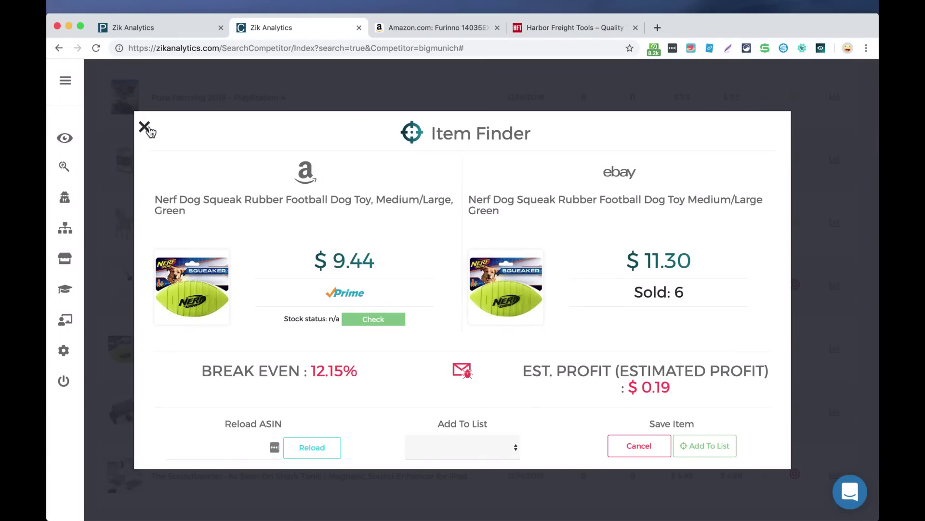
click(145, 127)
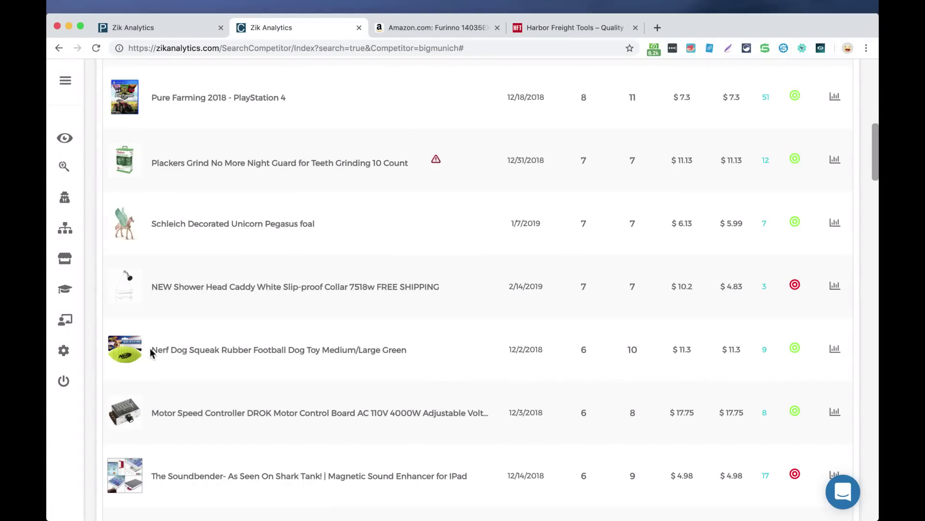
Step: Open product research for the Nerf Dog Squeak football toy and examine the titles and prices of matching eBay listings
triple_click(168, 352)
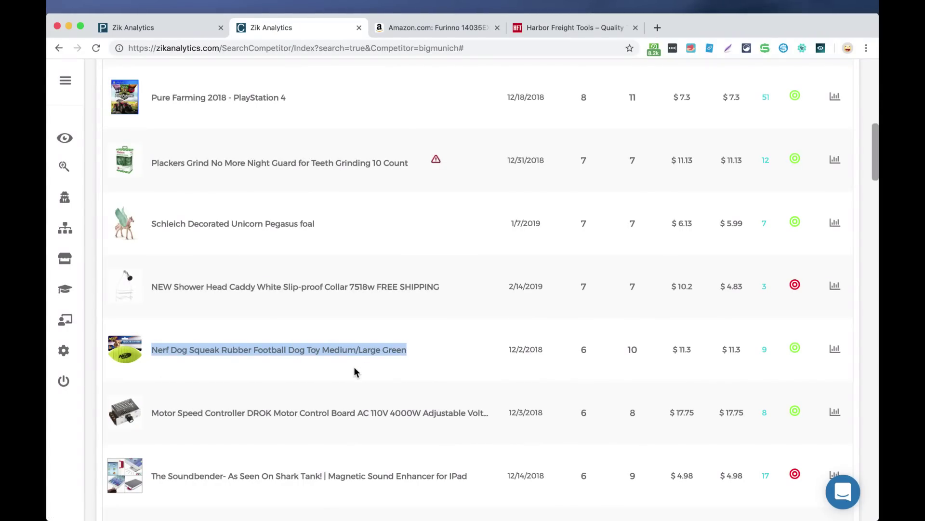
click(355, 372)
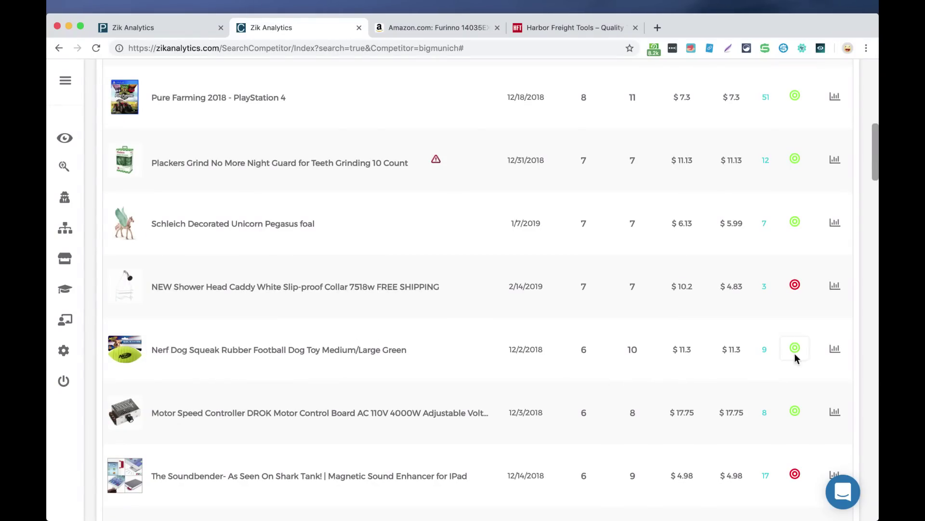
scroll(829, 355, up, 5)
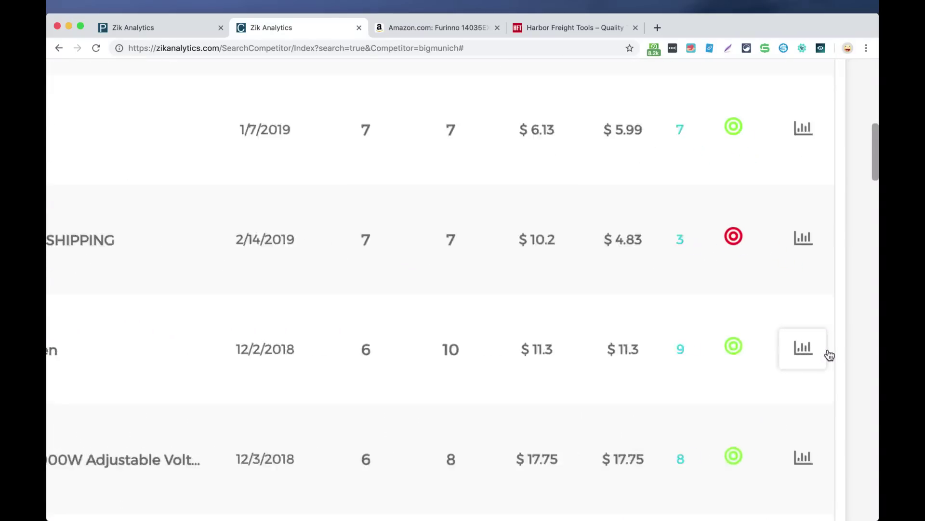
click(791, 353)
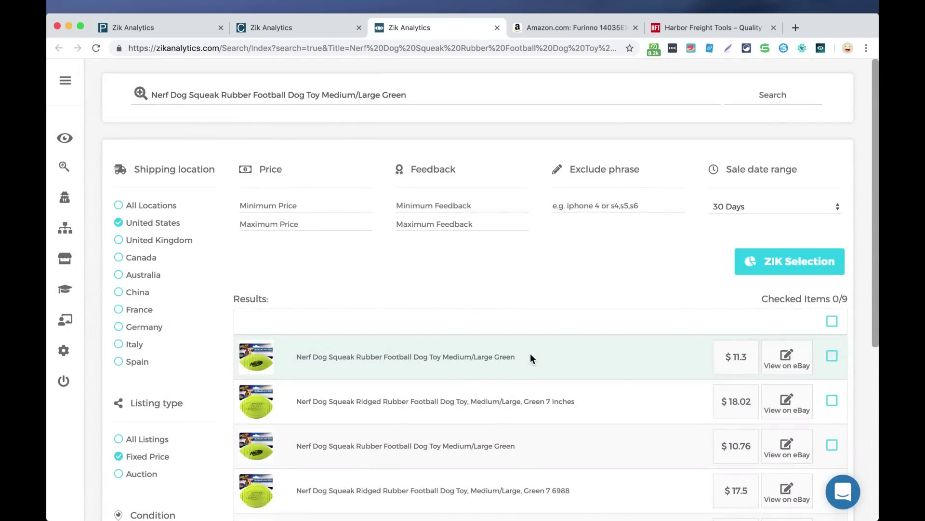
scroll(537, 350, down, 3)
scroll(538, 350, down, 3)
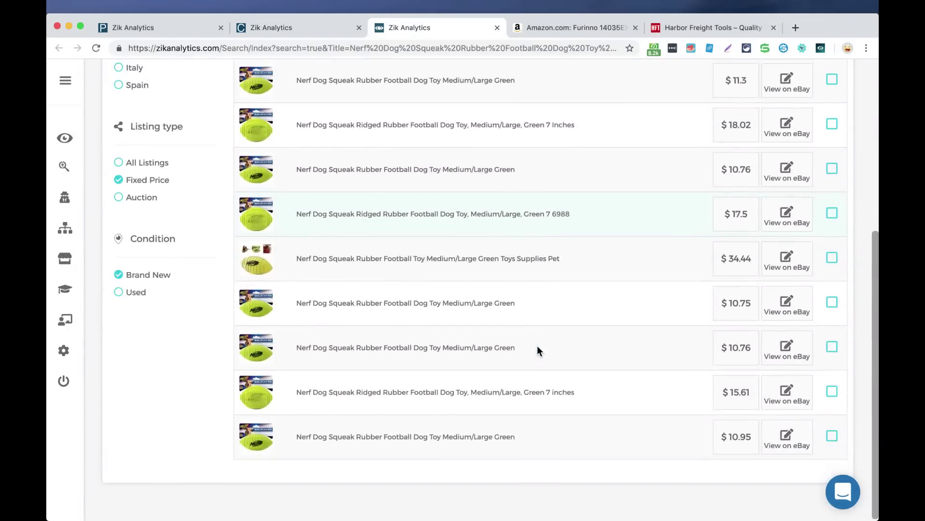
scroll(538, 351, up, 3)
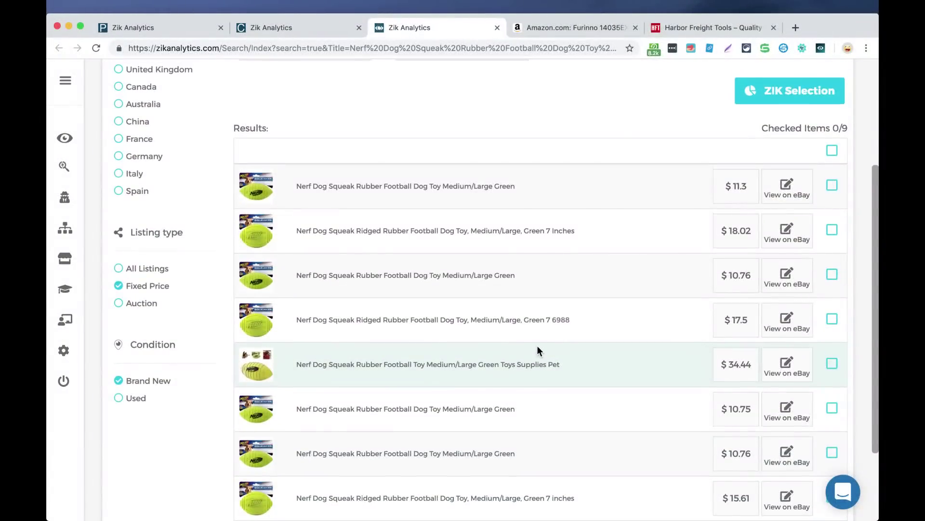
scroll(538, 351, up, 4)
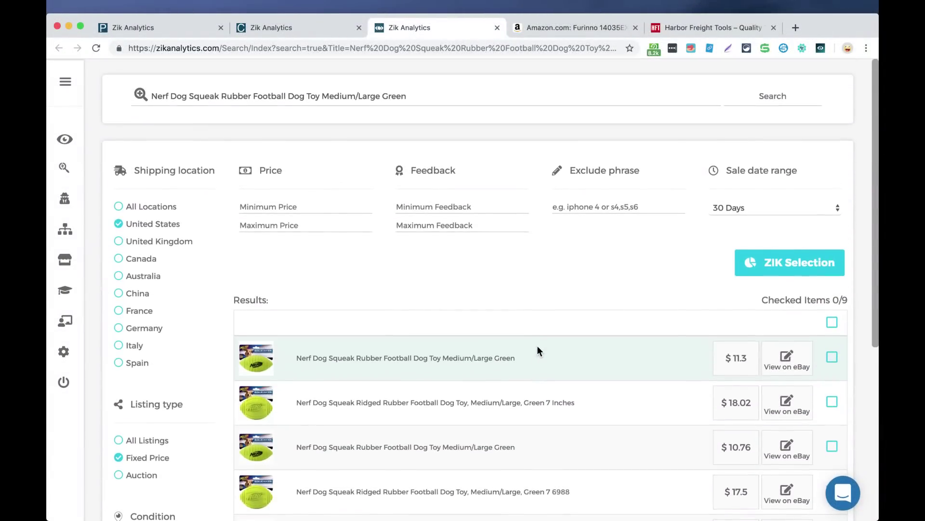
scroll(539, 351, down, 2)
scroll(537, 345, up, 1)
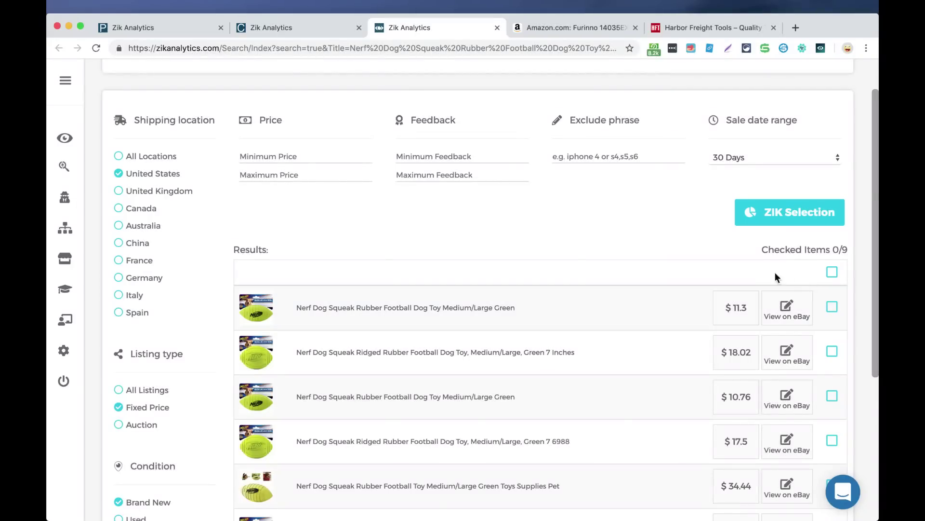
Step: Run the ZIK Selection analysis on all matching Nerf Dog toy listings and examine the sell-through, seller share and sales chart
click(834, 274)
click(803, 215)
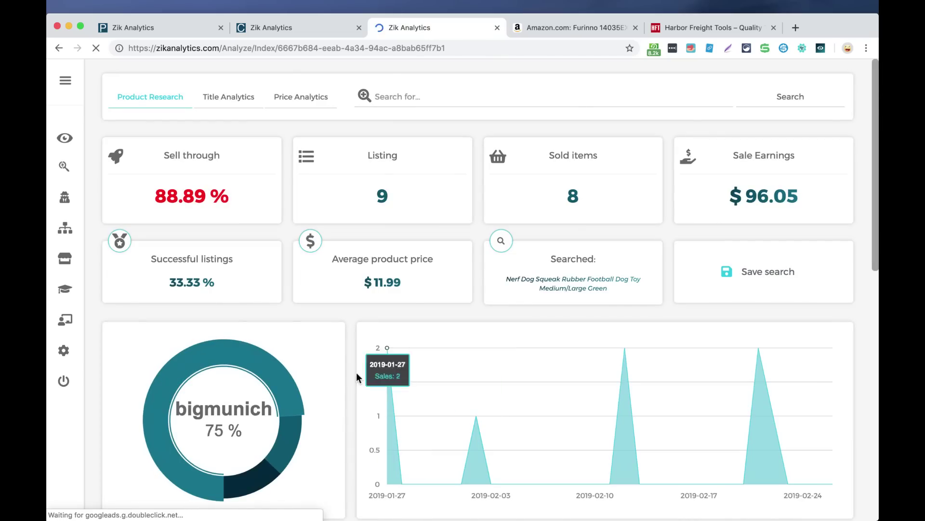
scroll(349, 377, down, 2)
scroll(349, 377, down, 2)
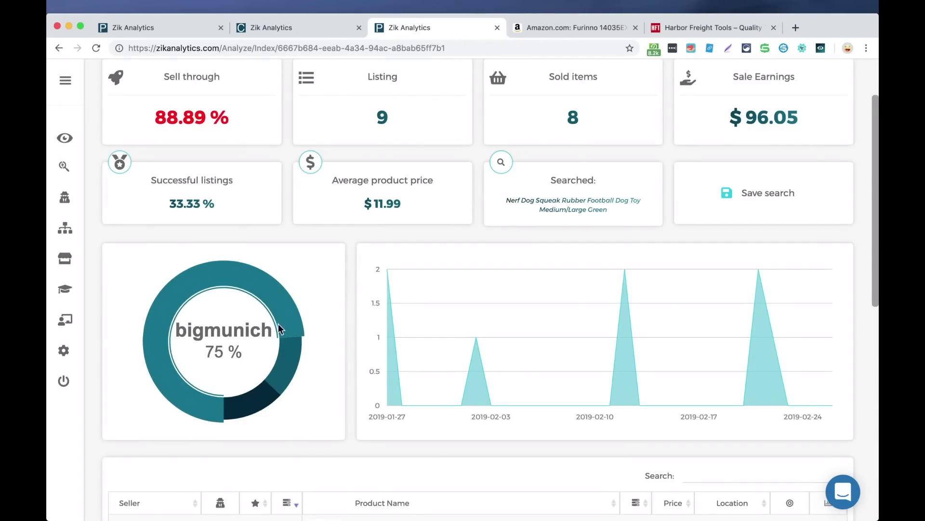
scroll(321, 322, down, 3)
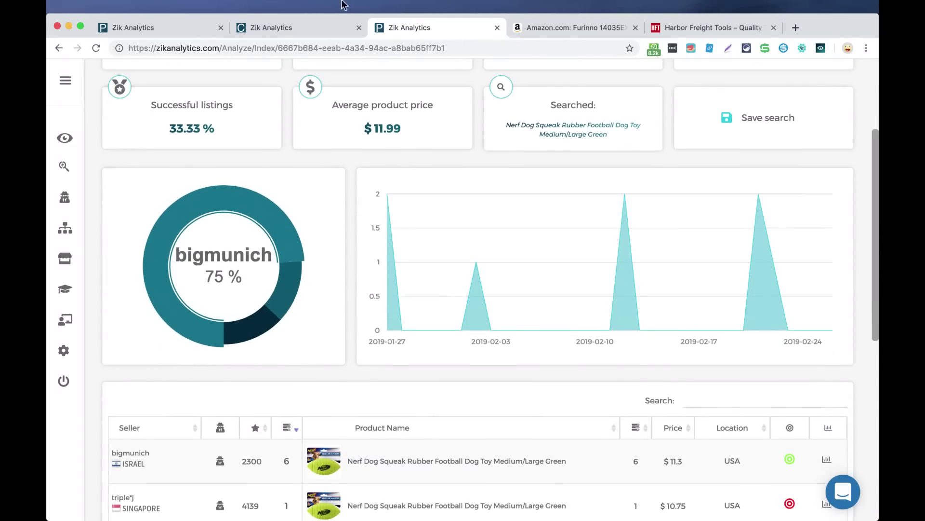
Step: Review the competitor's store overview, then examine the sellers, feedback scores and sales in the Nerf Dog toy analysis
click(310, 28)
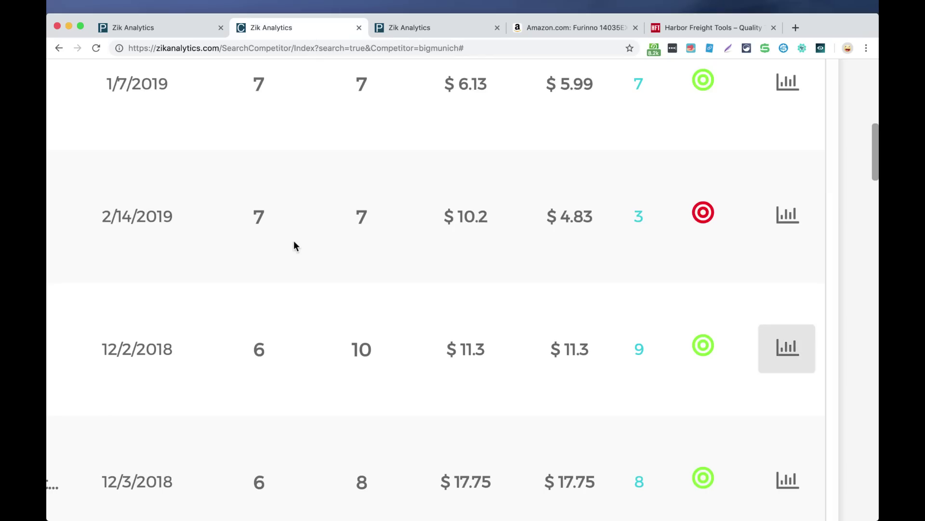
scroll(293, 241, up, 10)
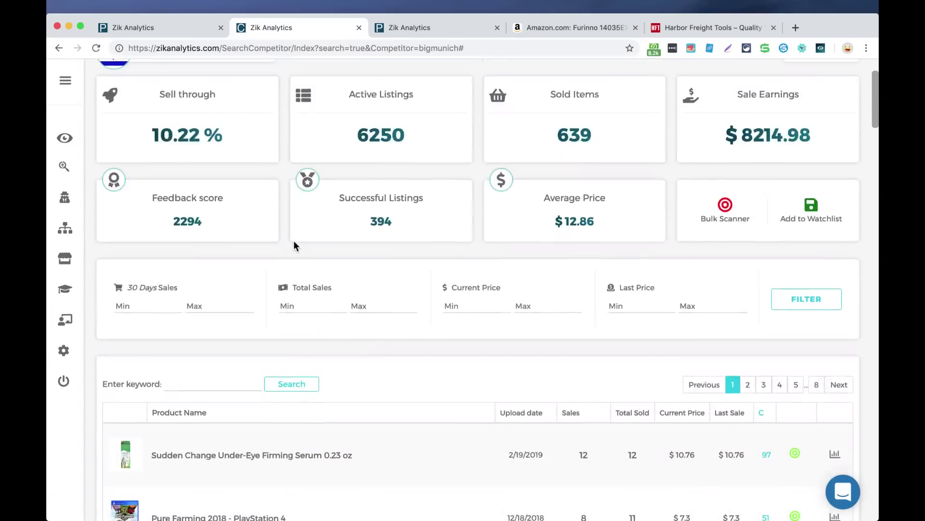
click(415, 28)
scroll(415, 299, down, 5)
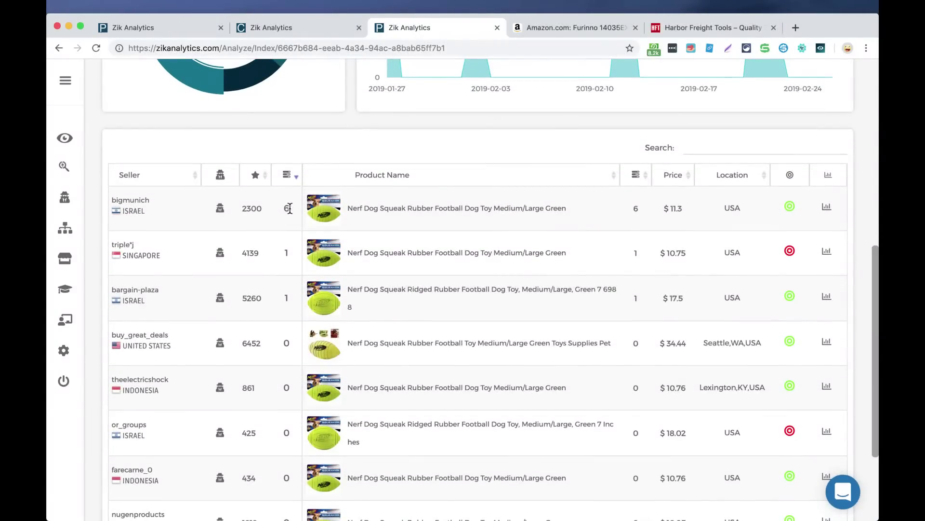
Step: Check the best-selling listing in the Nerf Dog toy seller table and close that analysis
mouse_move(317, 217)
mouse_move(363, 211)
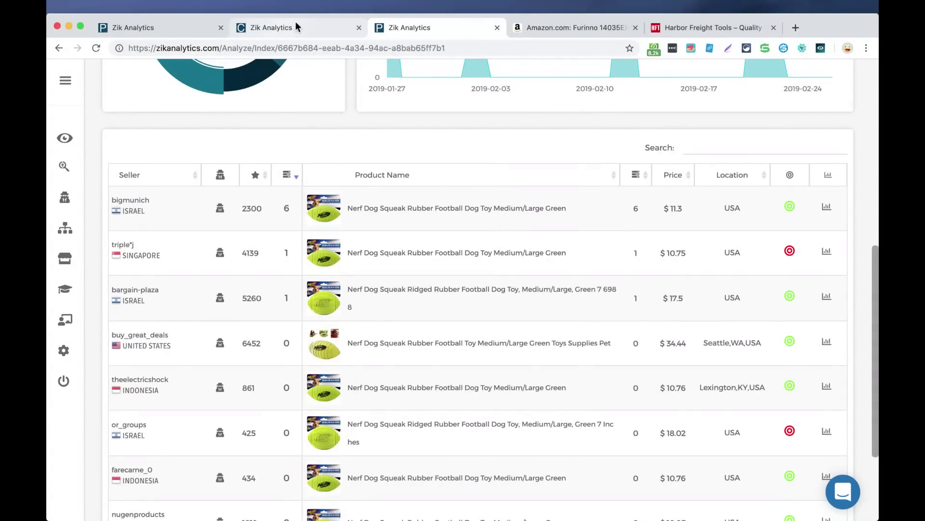
click(499, 28)
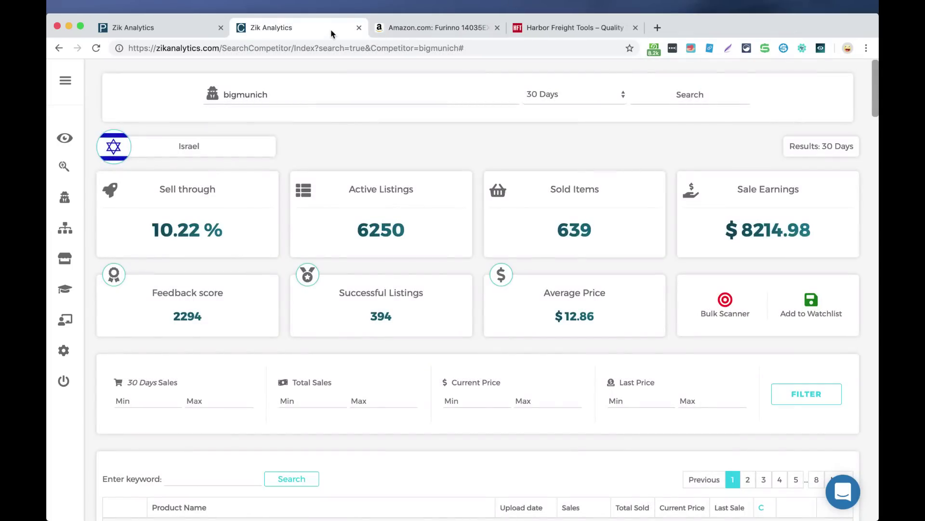
Step: Look through the competitor's product list and preview the Schleich Snow Wolf image
scroll(442, 268, down, 7)
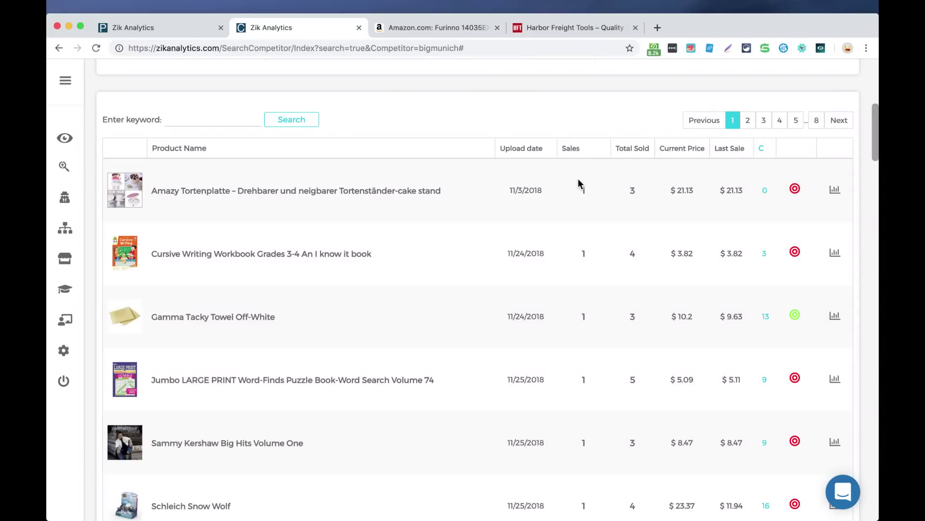
scroll(578, 180, down, 1)
scroll(582, 174, down, 3)
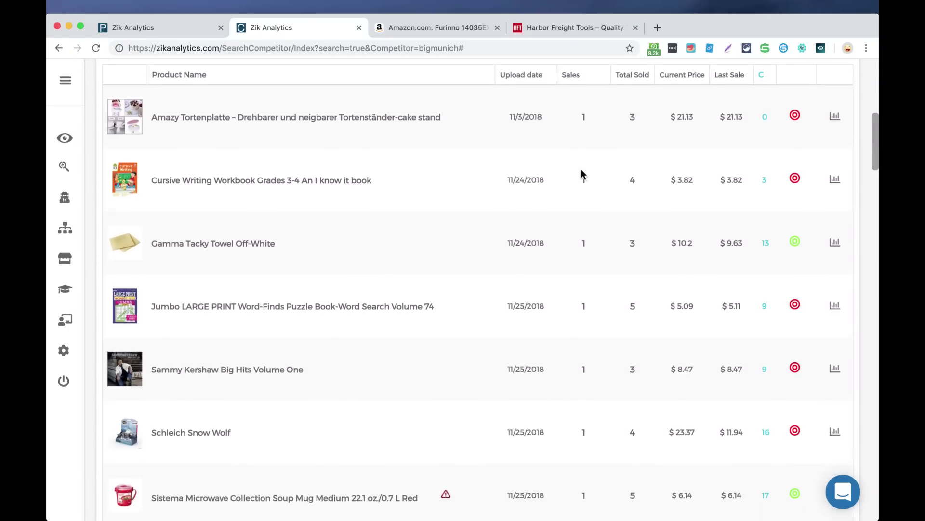
scroll(581, 174, down, 2)
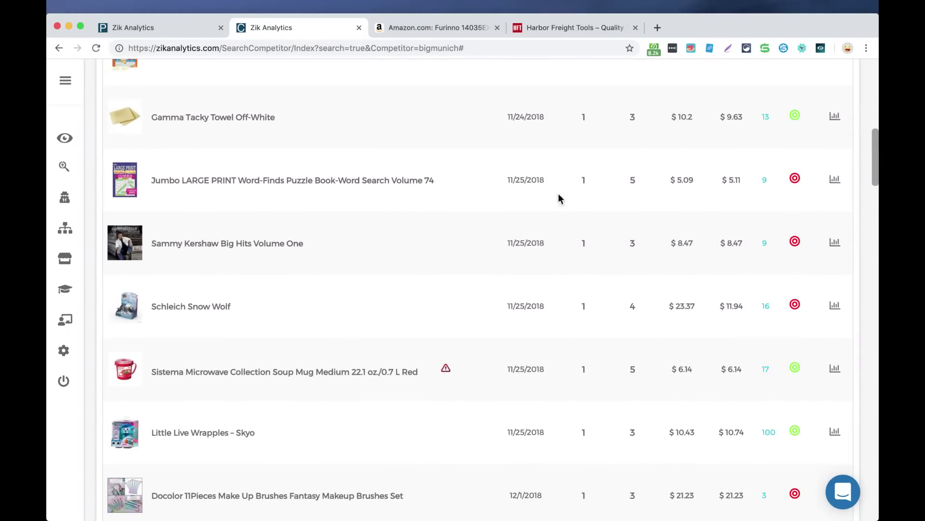
mouse_move(133, 312)
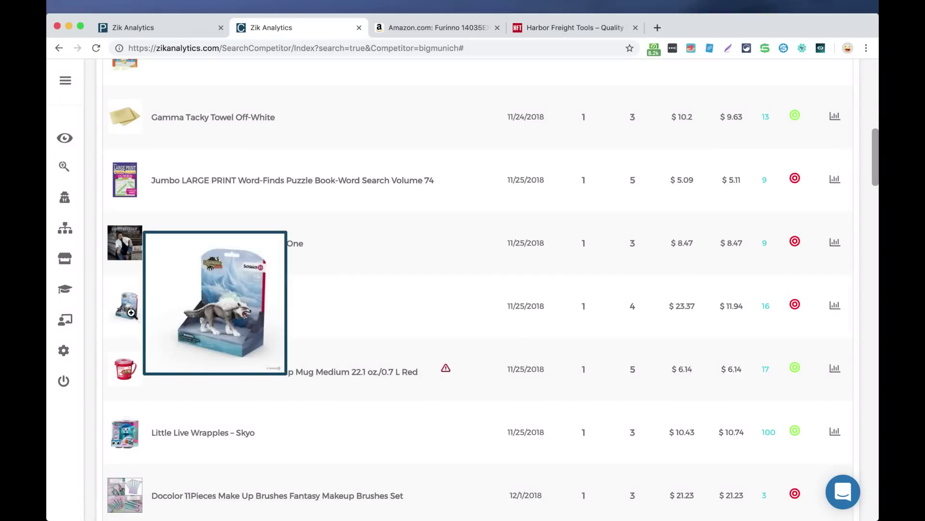
Step: Open product research for the Schleich Snow Wolf and run the ZIK Selection analysis on all matching listings
click(834, 307)
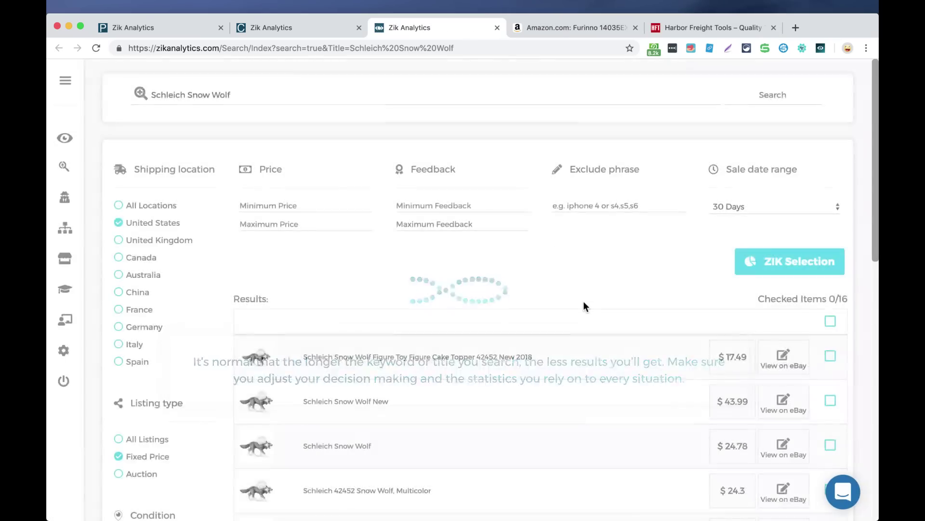
scroll(584, 305, down, 3)
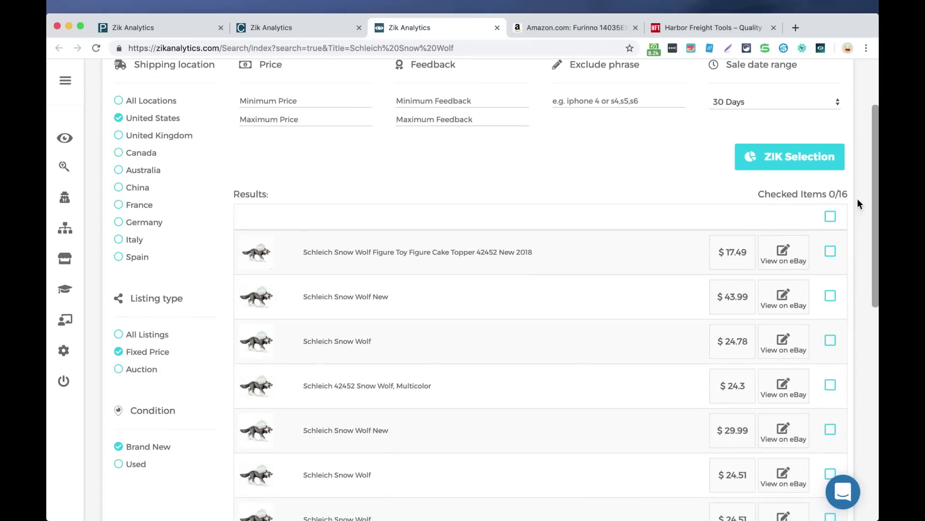
click(830, 217)
click(810, 157)
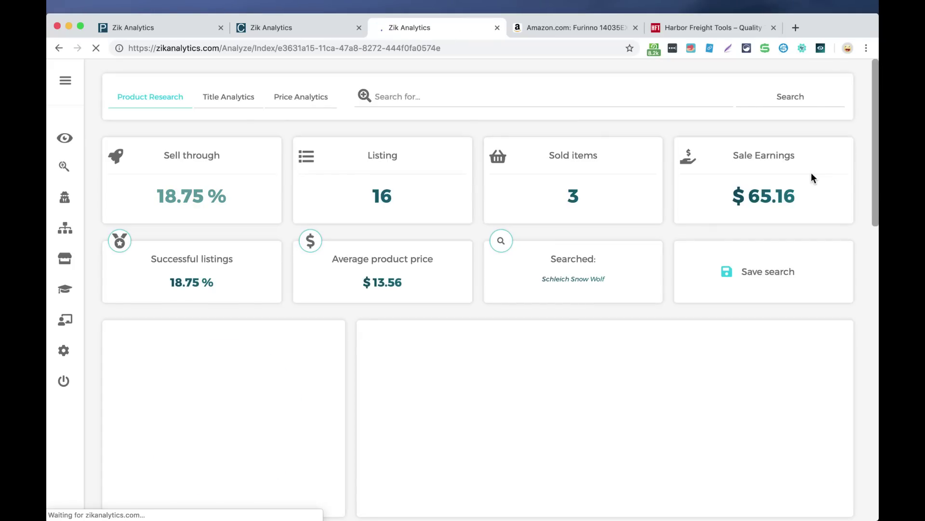
Step: Examine the seller share, sales chart and sales per seller in the Schleich Snow Wolf analysis, and close it
scroll(354, 327, down, 1)
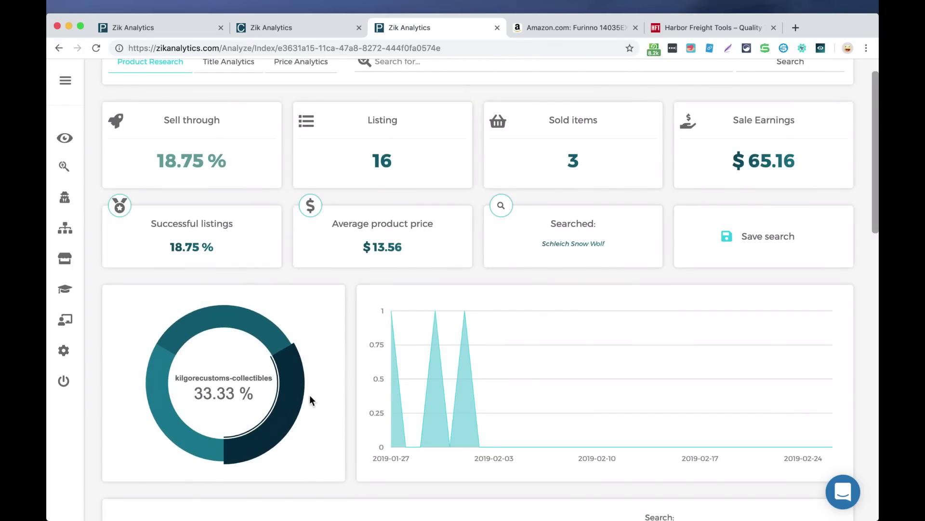
scroll(311, 400, down, 6)
scroll(311, 400, down, 1)
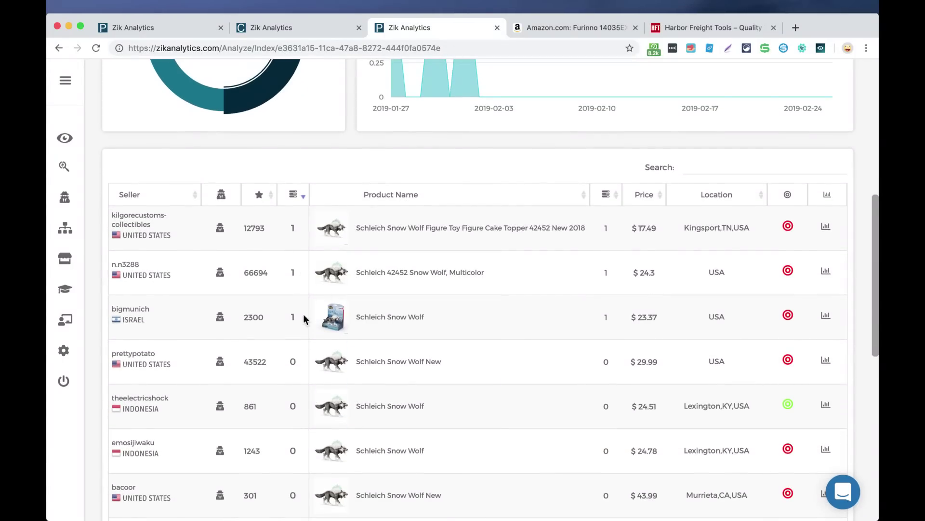
scroll(307, 361, down, 1)
scroll(338, 250, up, 1)
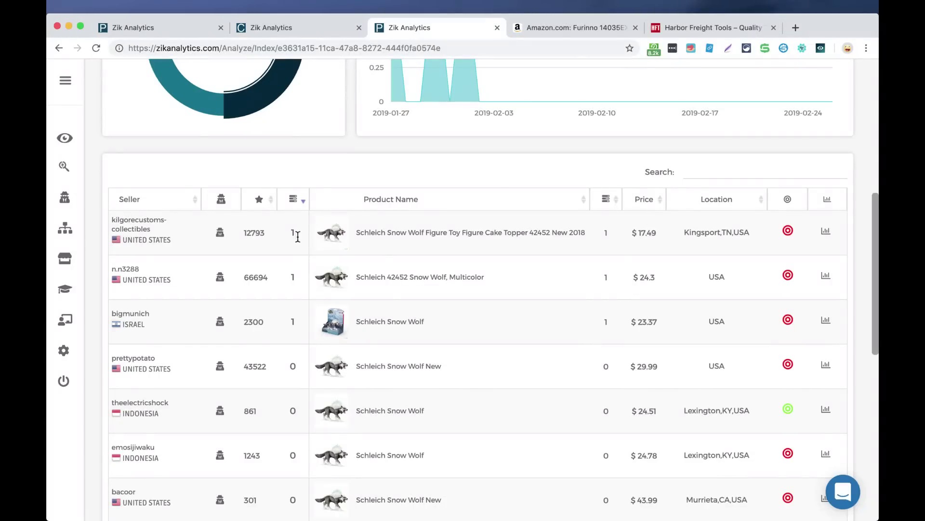
mouse_move(336, 280)
mouse_move(336, 329)
scroll(512, 168, up, 3)
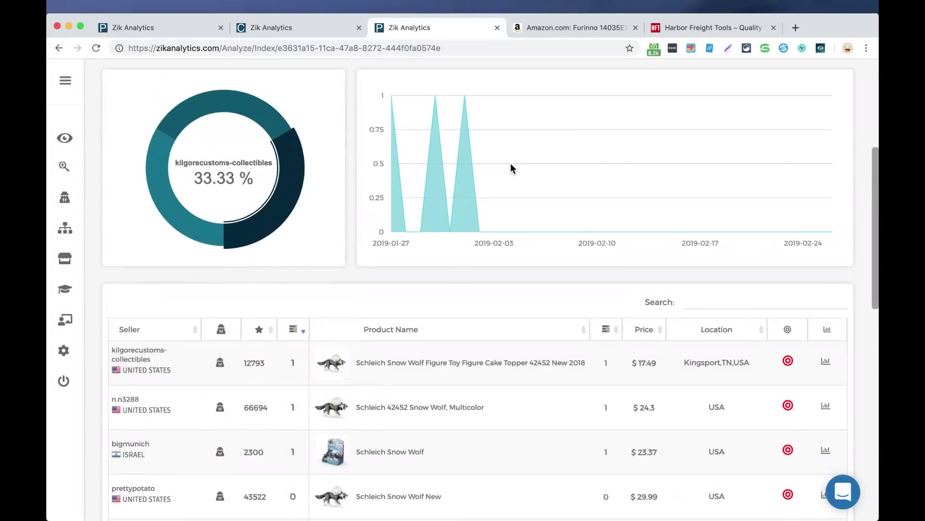
click(498, 28)
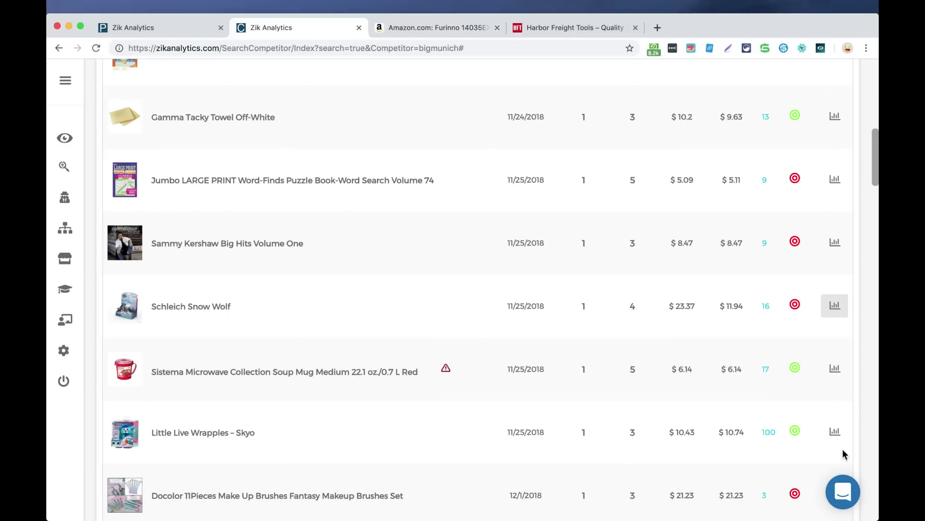